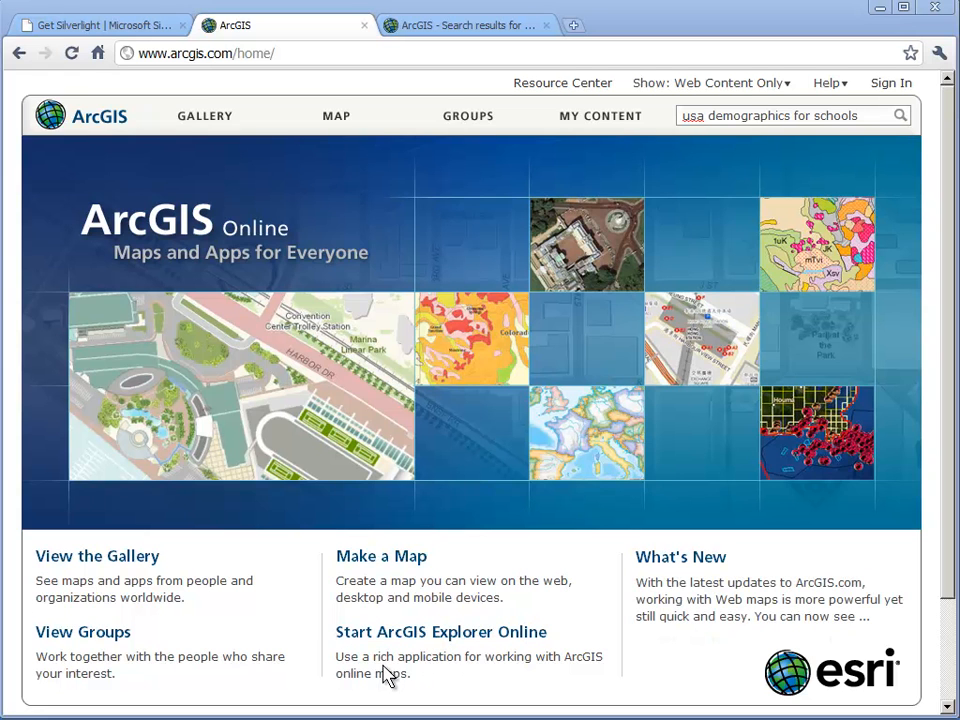
- Check the Microsoft Silverlight page for the installed version, and return to the ArcGIS home page
left_click_drag(375, 660, 460, 652)
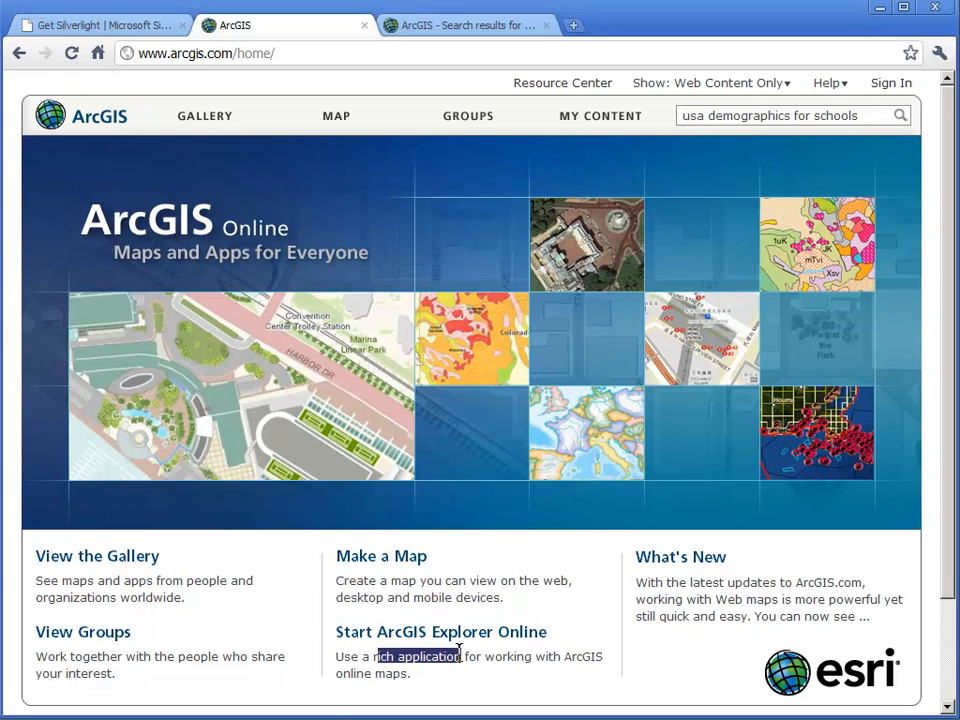
left_click(448, 660)
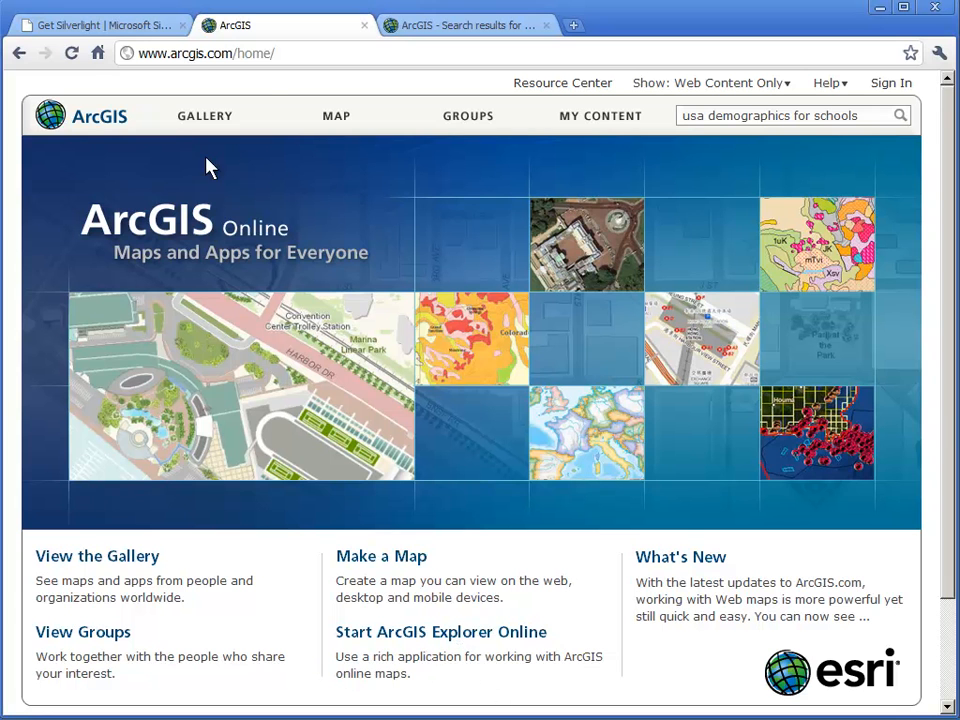
left_click(156, 30)
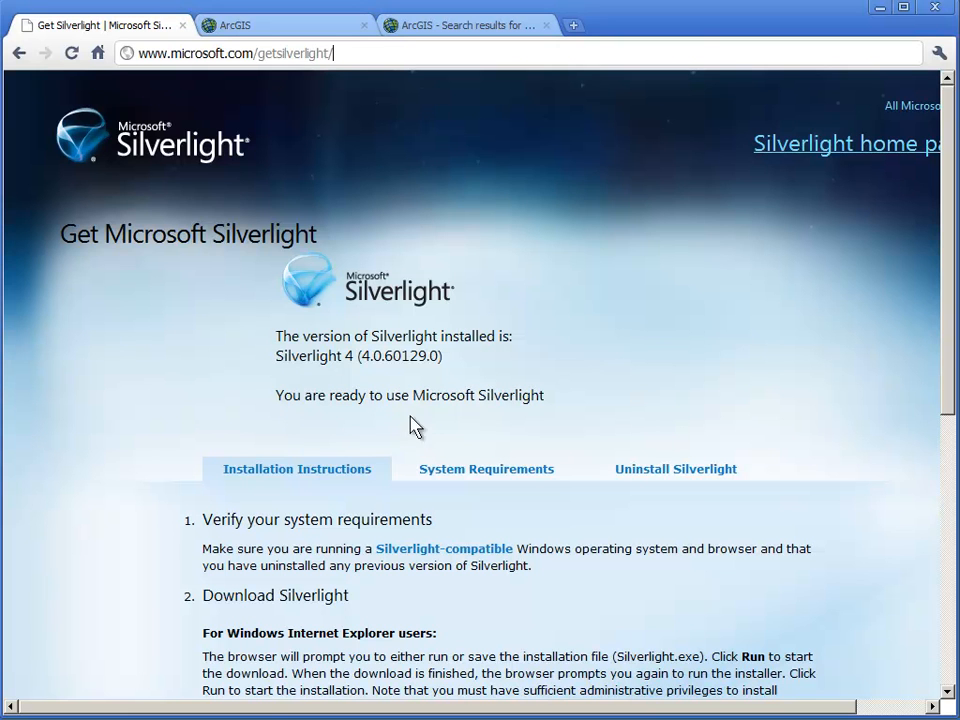
left_click(252, 37)
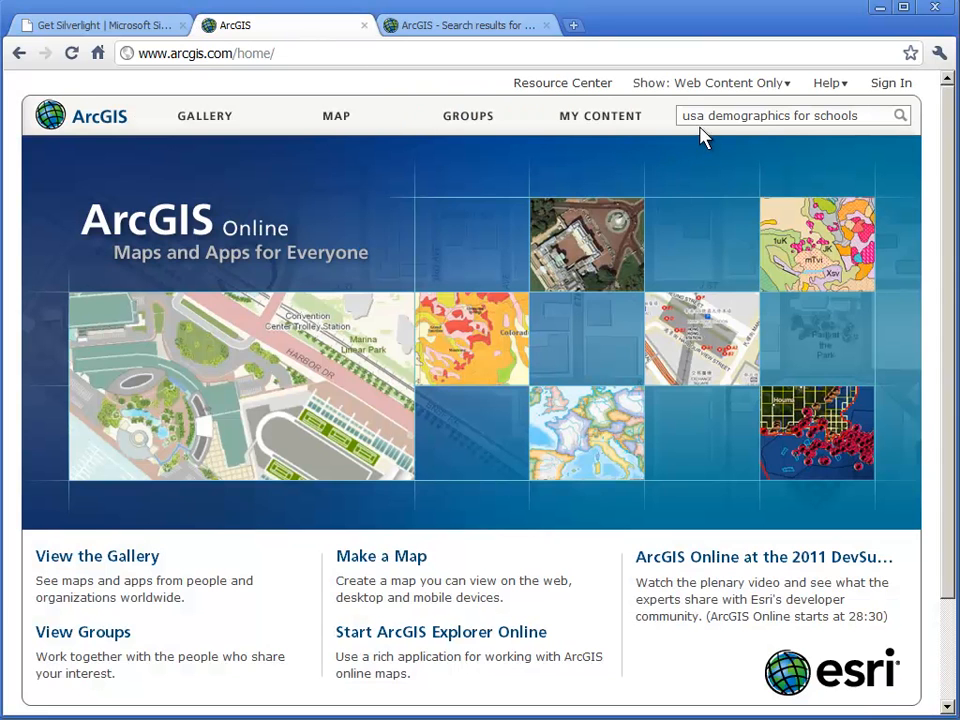
- Open the original USA Demographics for Schools map, not the copy, from the content search results in Explorer Online
left_click(874, 116)
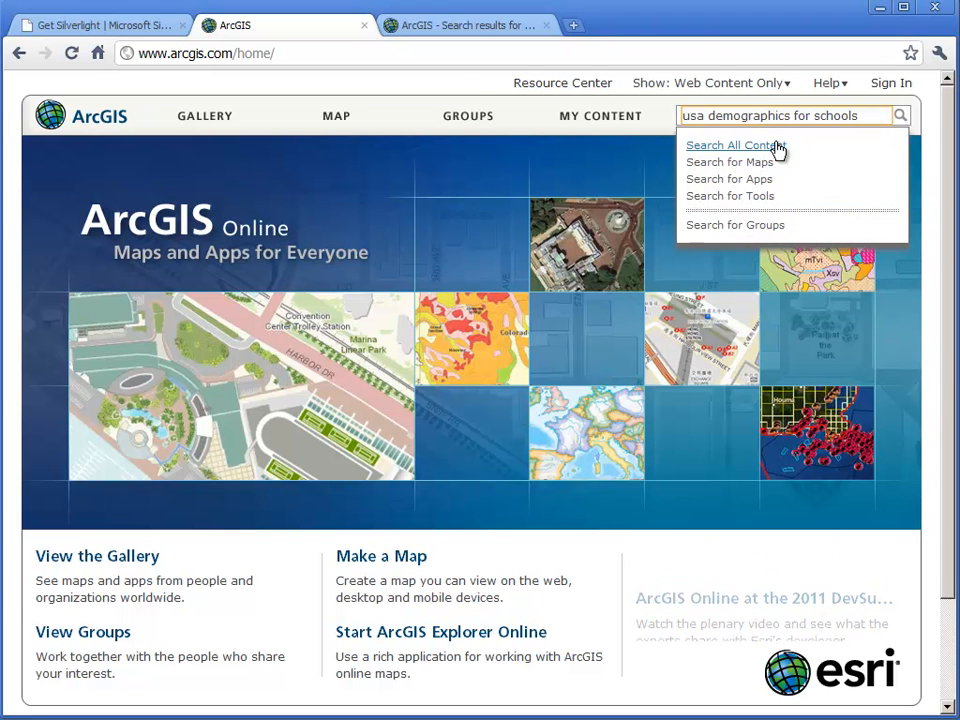
left_click(475, 29)
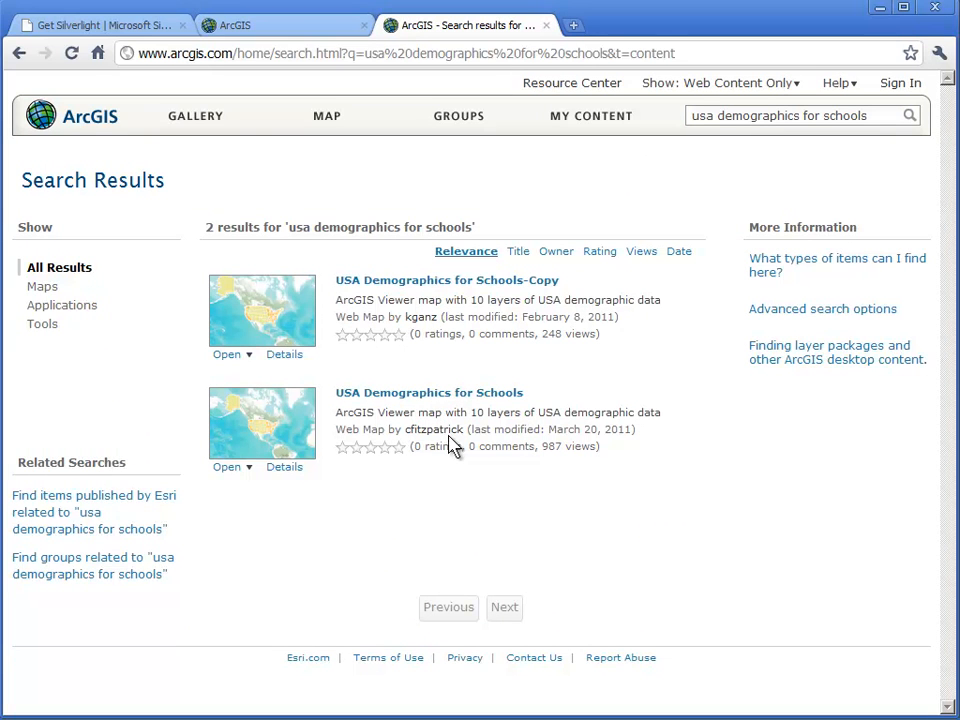
left_click(250, 469)
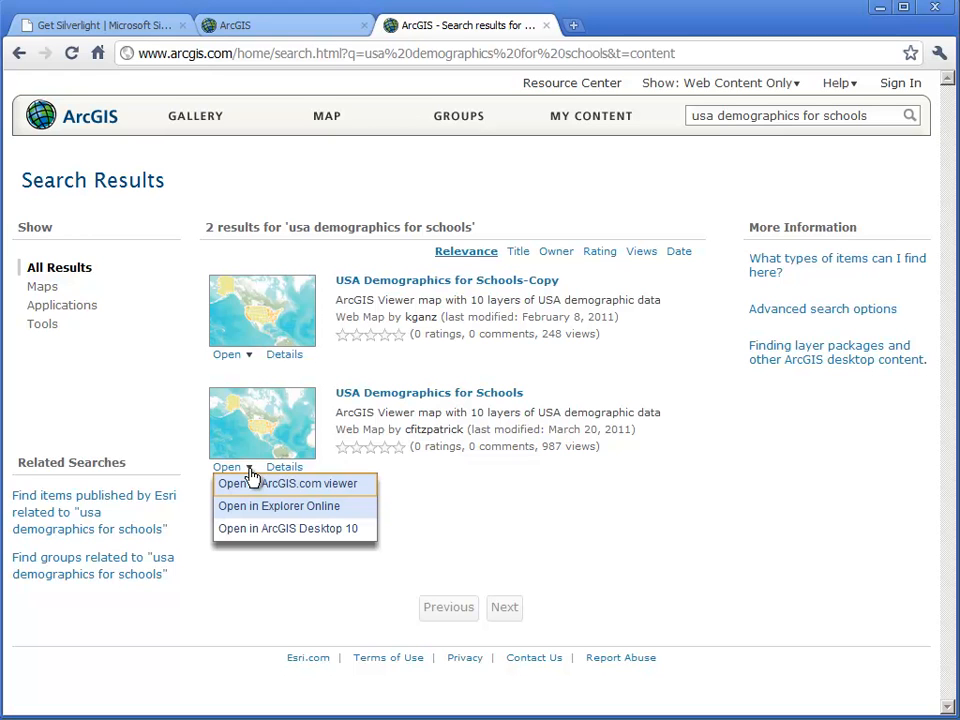
left_click(329, 515)
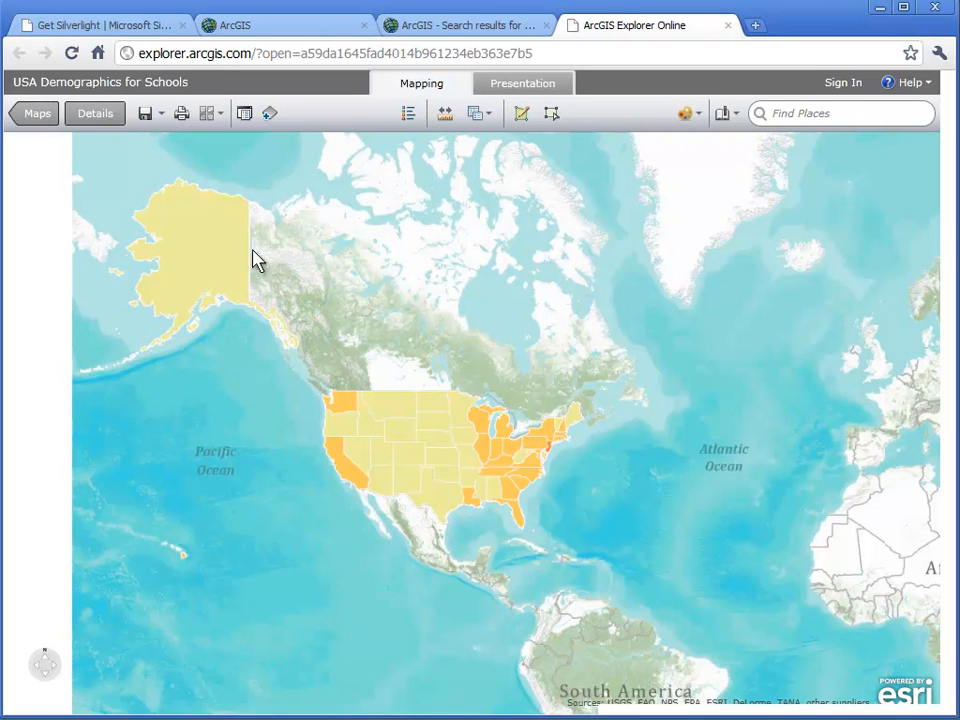
- Display the map contents and the map legend, keeping the USA Population Density layer visible
left_click(247, 124)
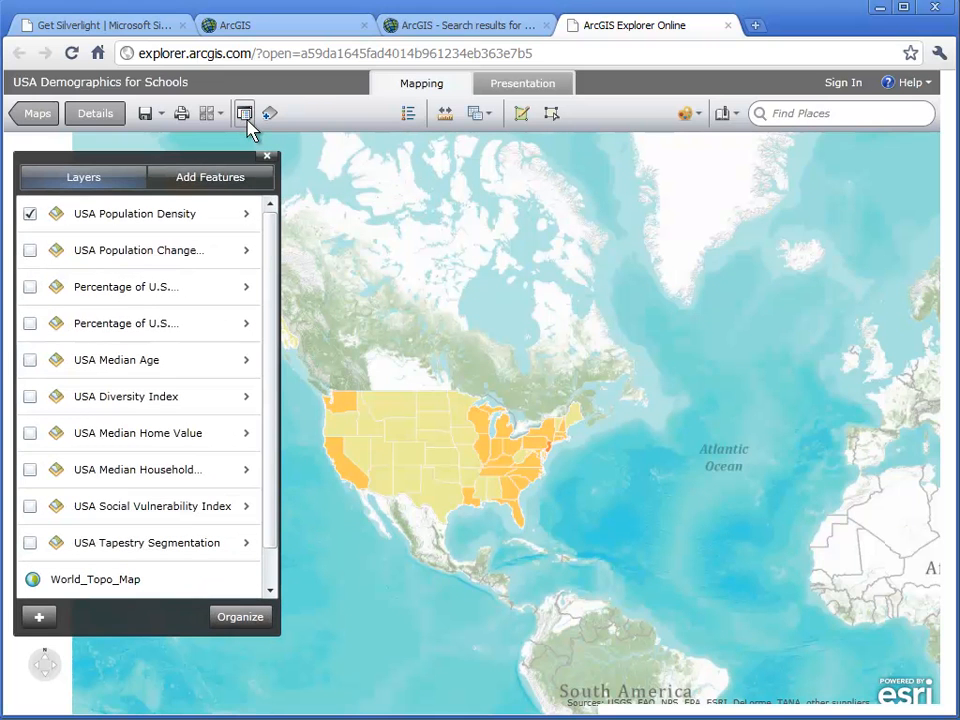
left_click(30, 216)
left_click(30, 216)
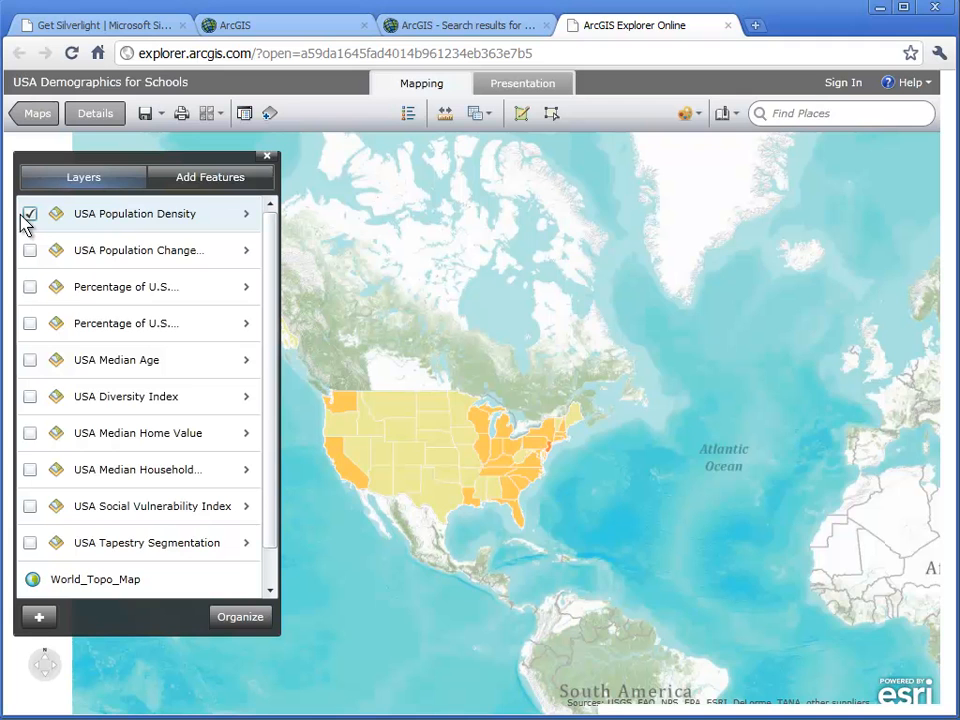
left_click(408, 118)
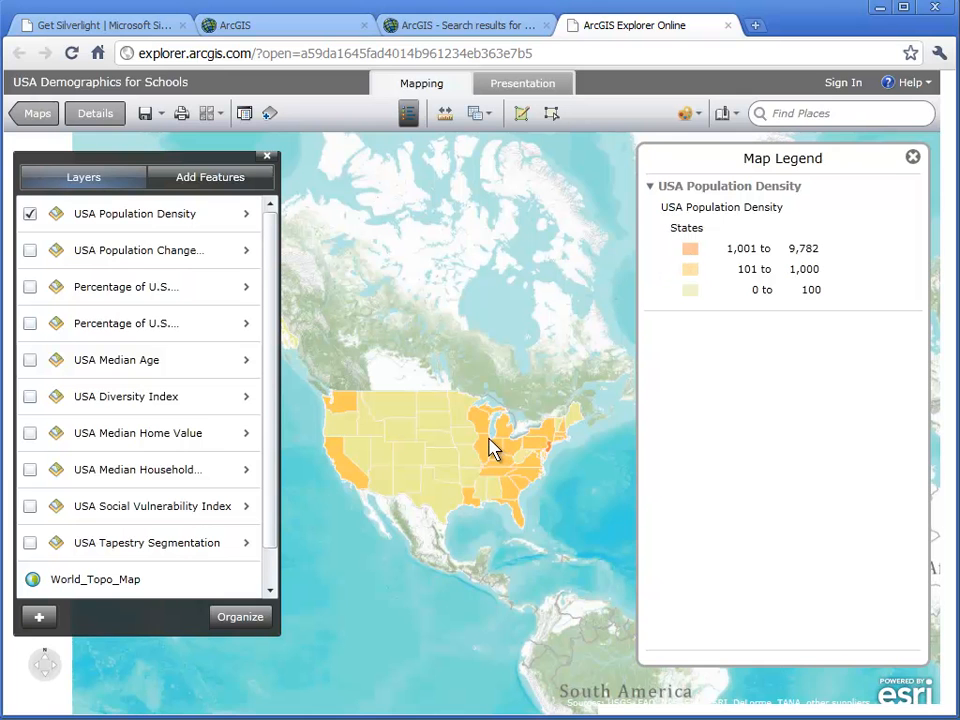
- Examine population density by county around southern Lake Michigan and show the details of Cook County, Illinois
scroll(492, 450, "up", 1)
scroll(496, 447, "up", 1)
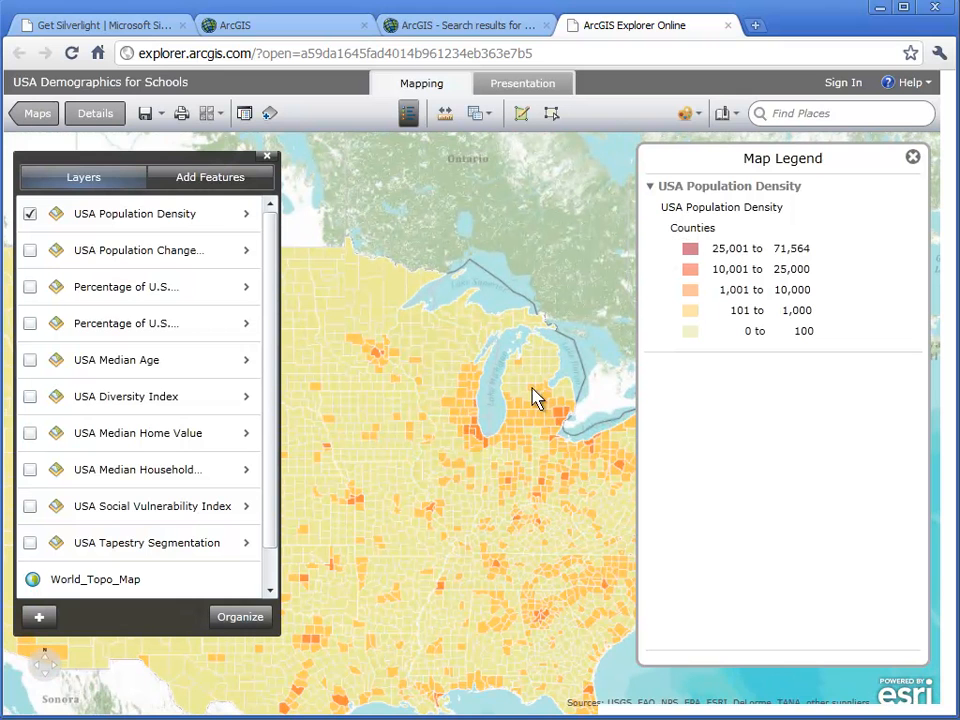
scroll(489, 452, "up", 1)
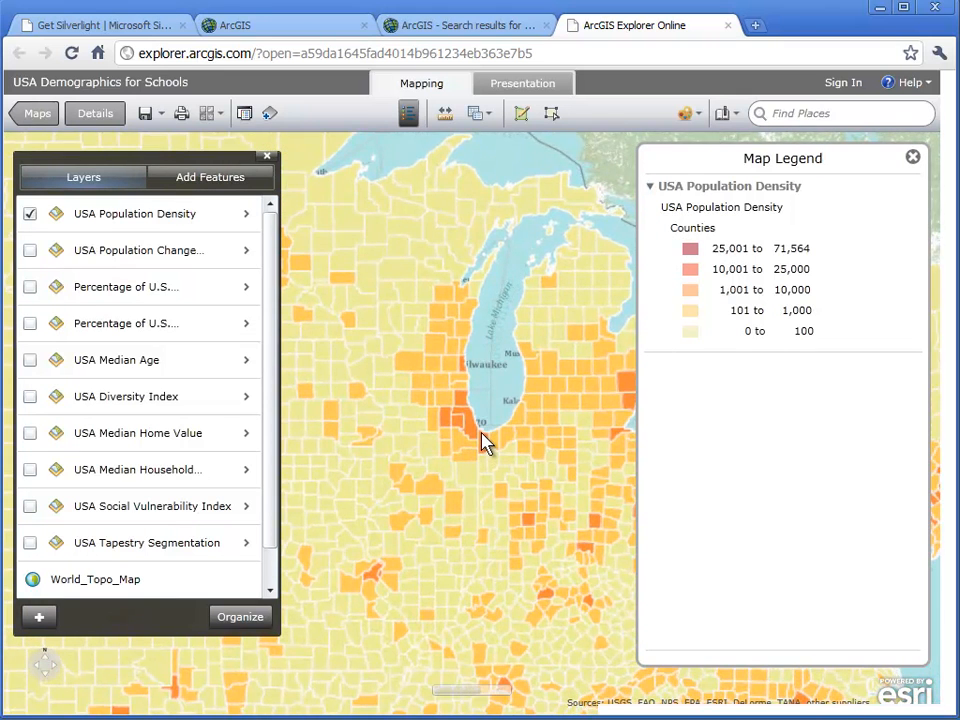
scroll(480, 443, "up", 1)
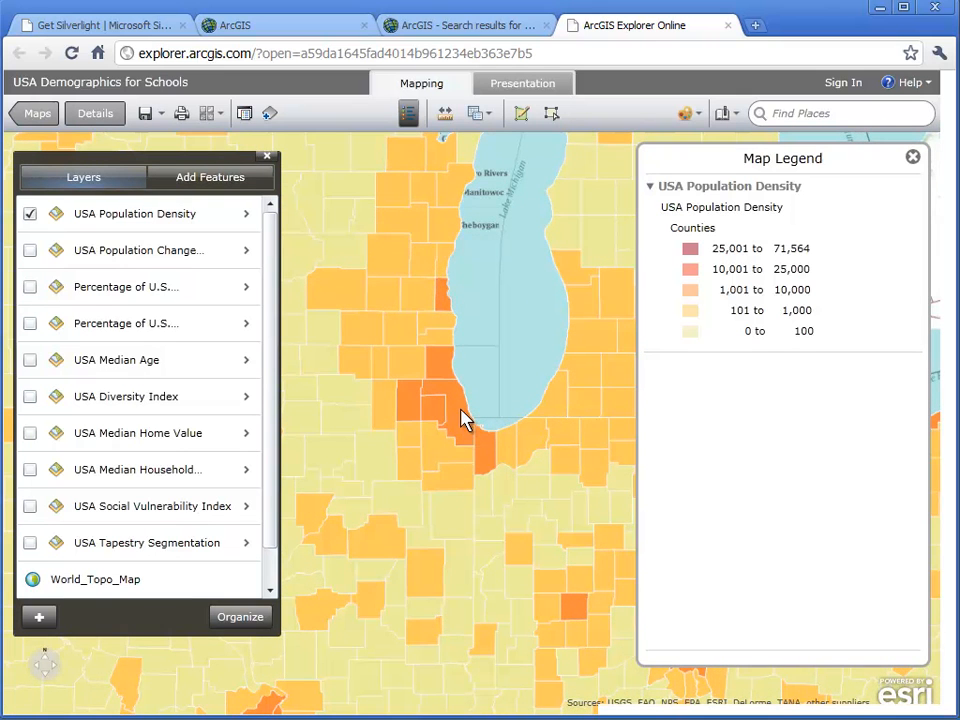
left_click(461, 410)
left_click_drag(461, 354, 314, 347)
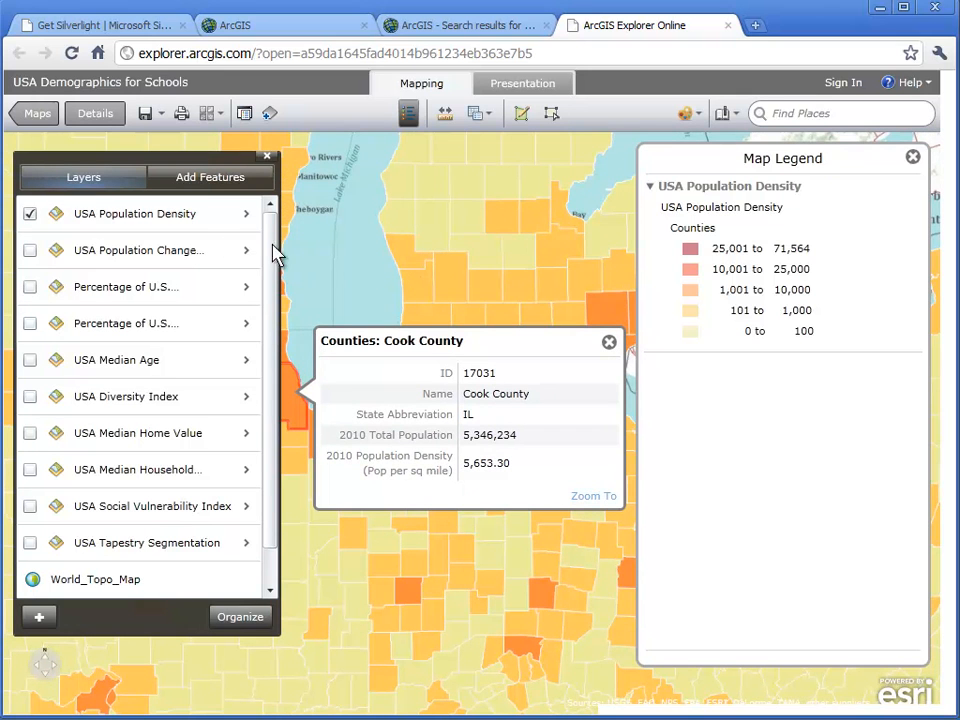
- Replace the USA Population Density layer with USA Population Change 2000-2010 and close the Cook County details
left_click(31, 216)
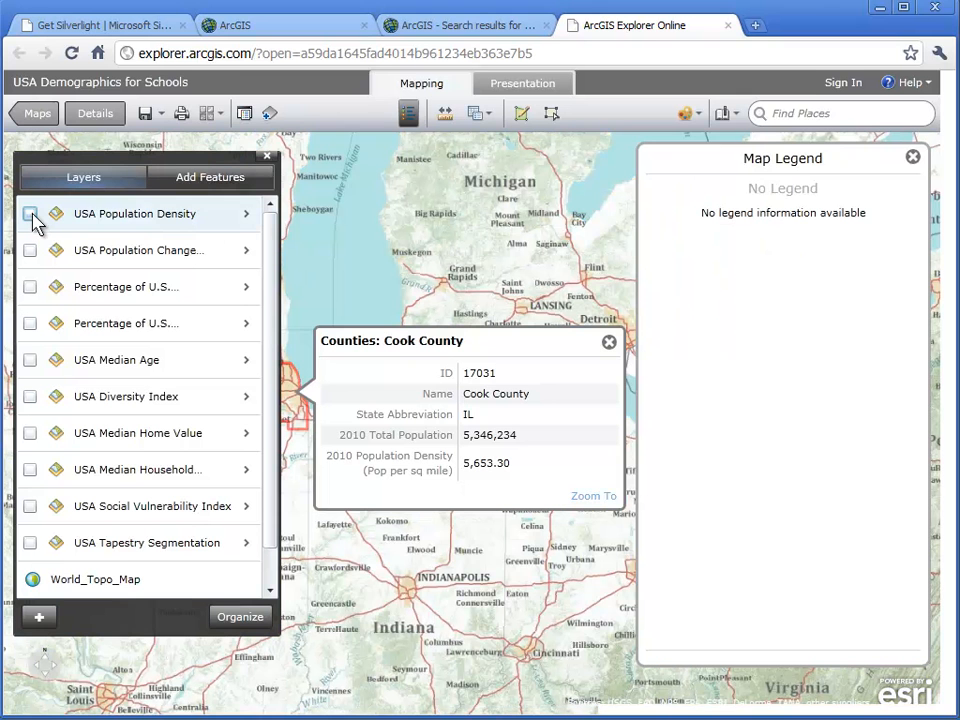
left_click(30, 251)
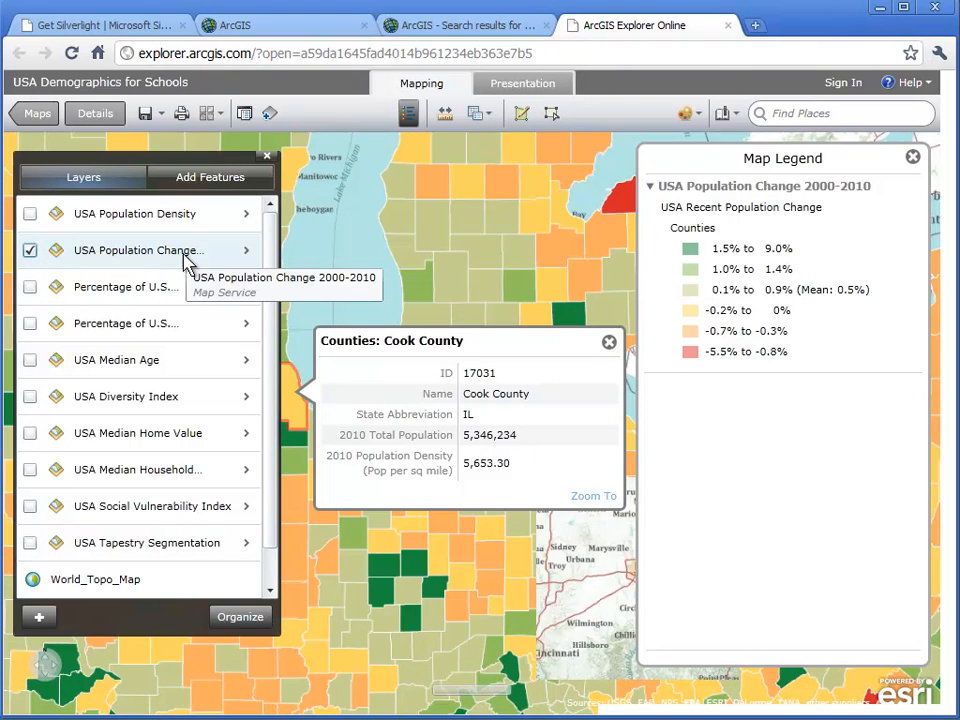
left_click(609, 342)
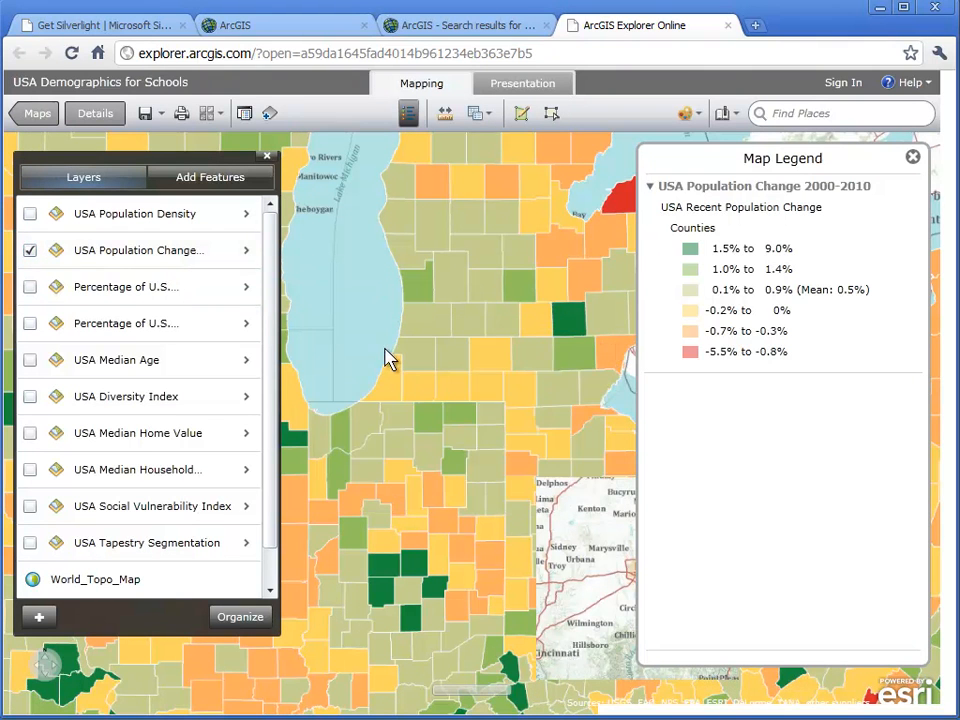
- Examine Cook County's population change details, and close both the details and the map contents
left_click(296, 401)
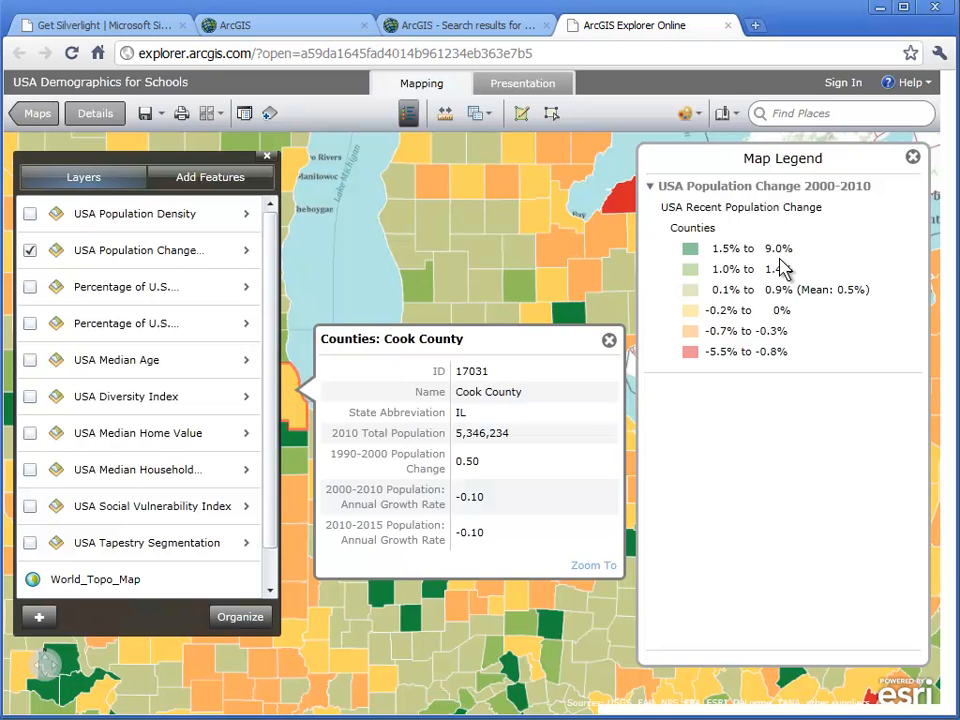
left_click(611, 341)
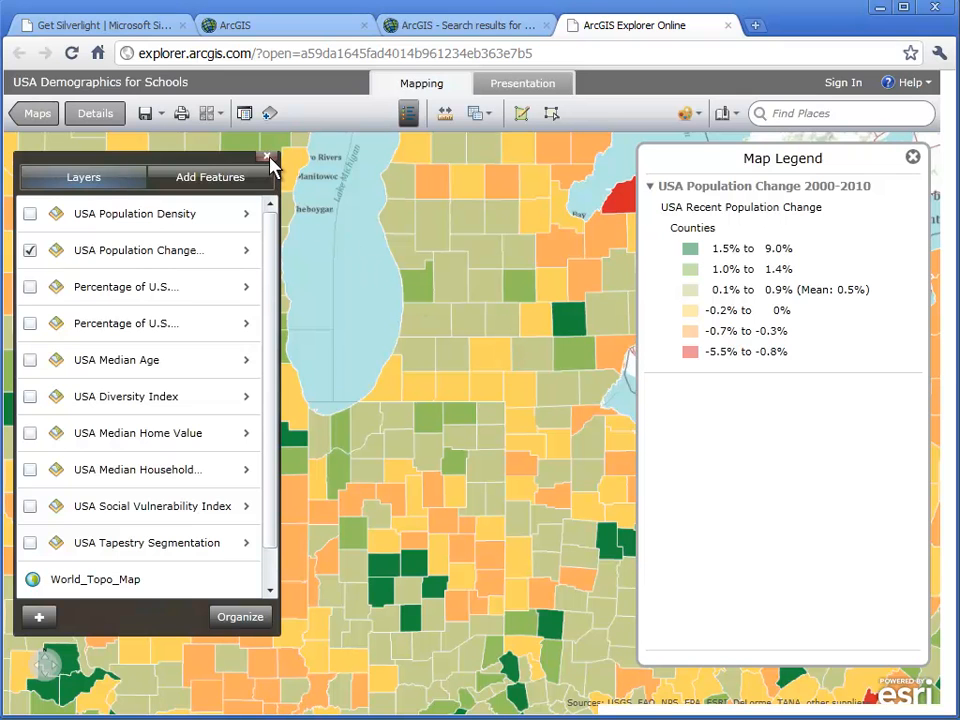
left_click(267, 158)
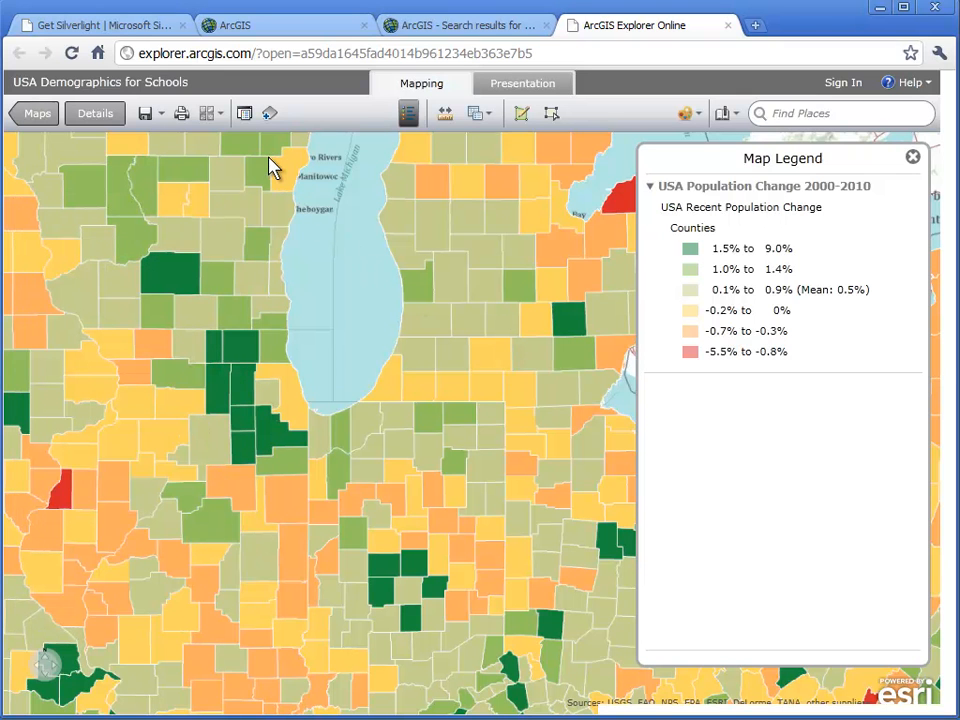
- Start a new query on the Counties layer of USA Population Change 2000-2010
left_click(477, 114)
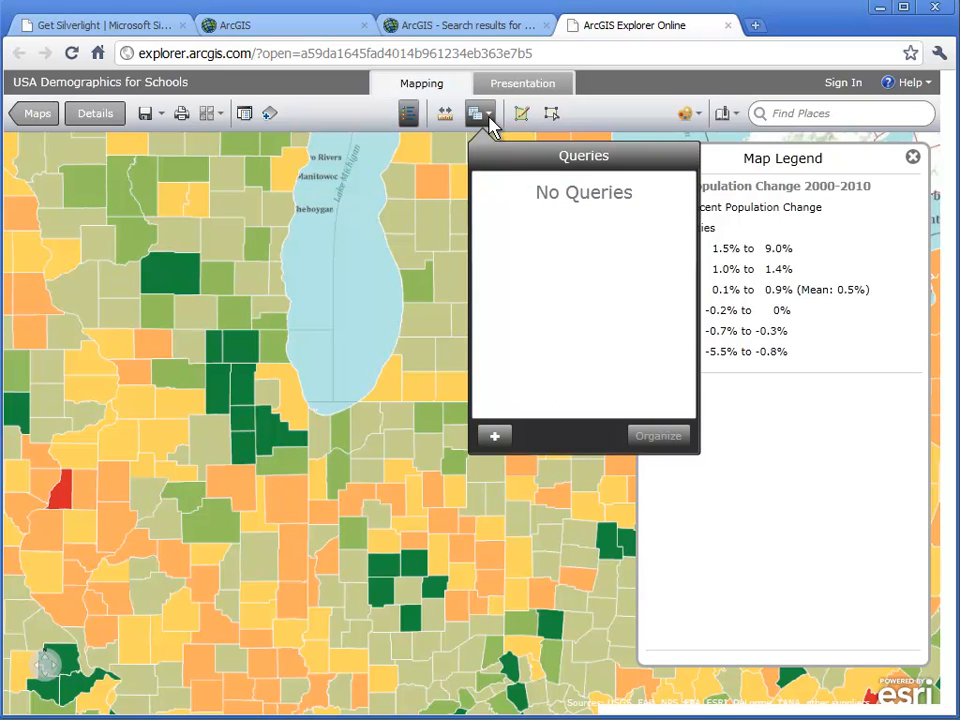
left_click(497, 441)
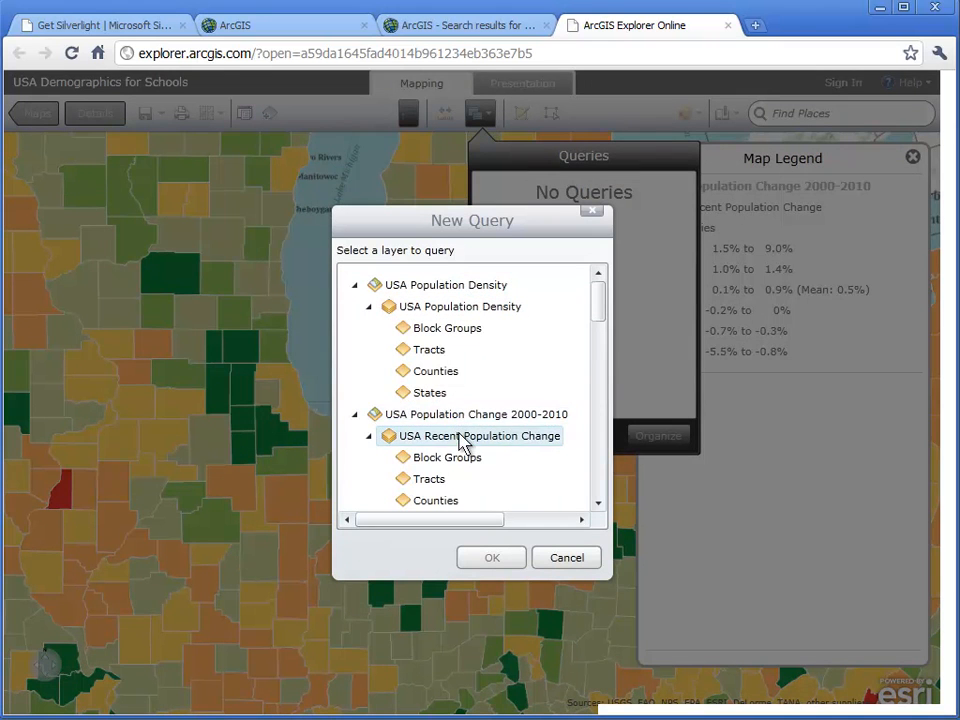
left_click(446, 503)
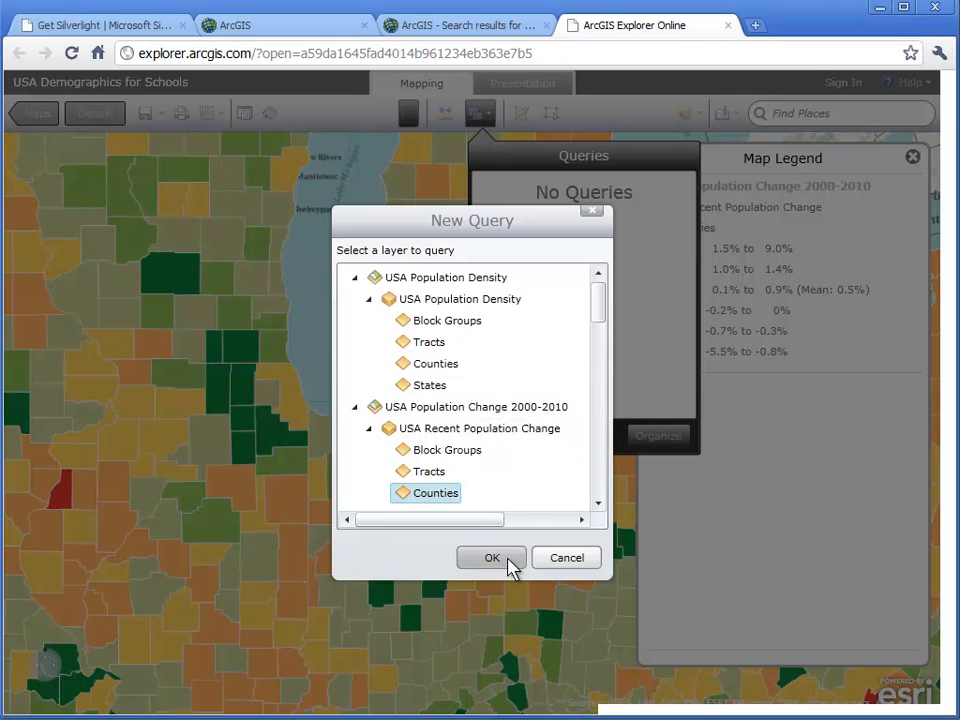
left_click(511, 566)
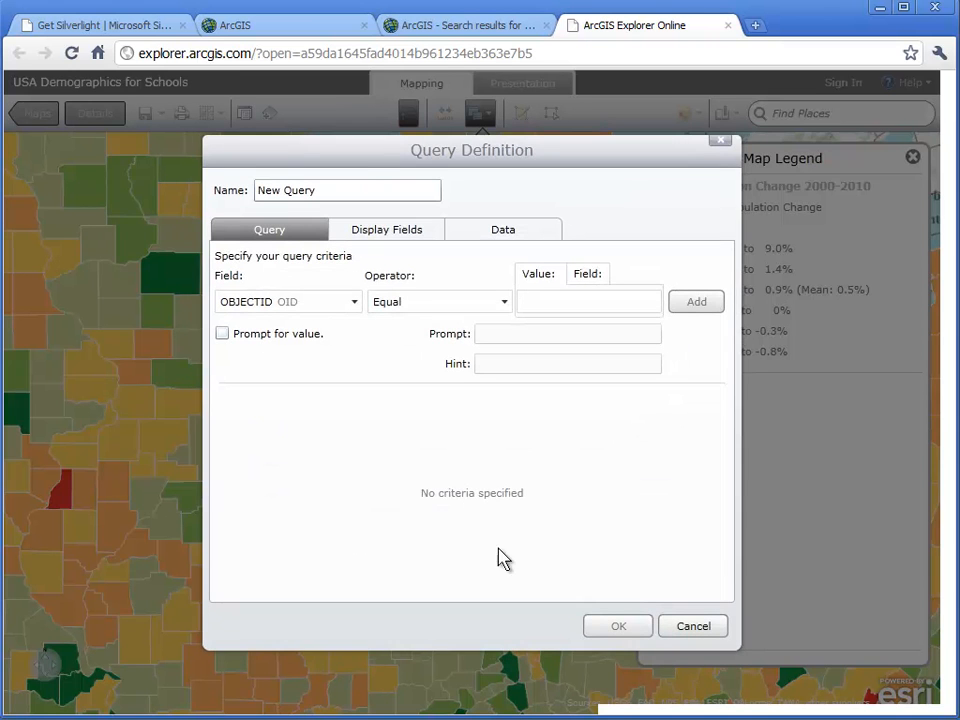
- Name the query PopChgCnty_2000-2010
left_click_drag(319, 189, 259, 201)
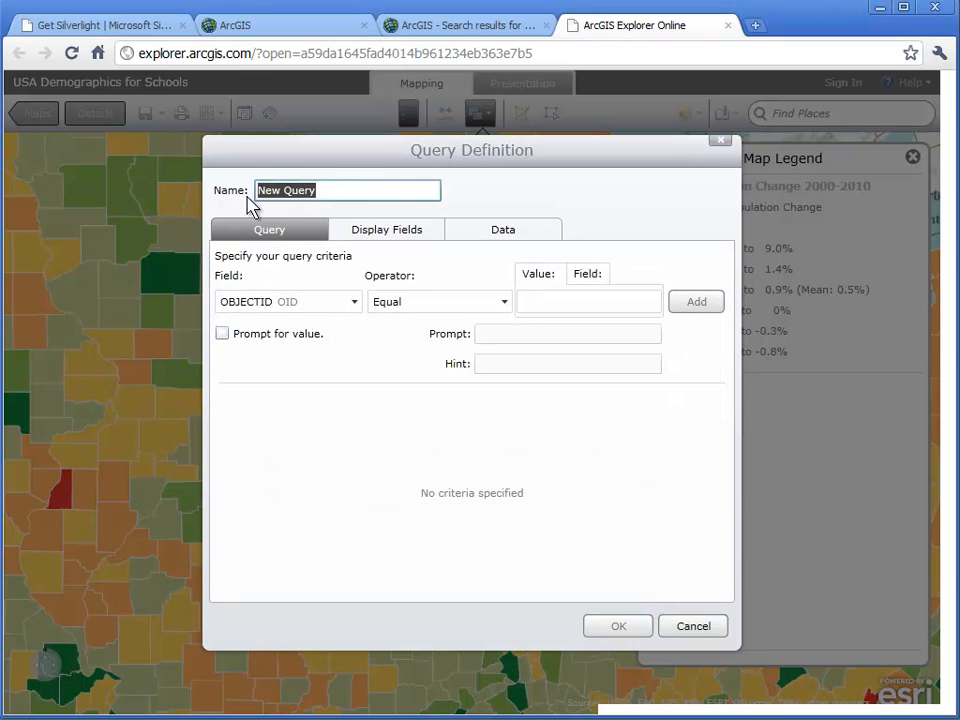
type("Po")
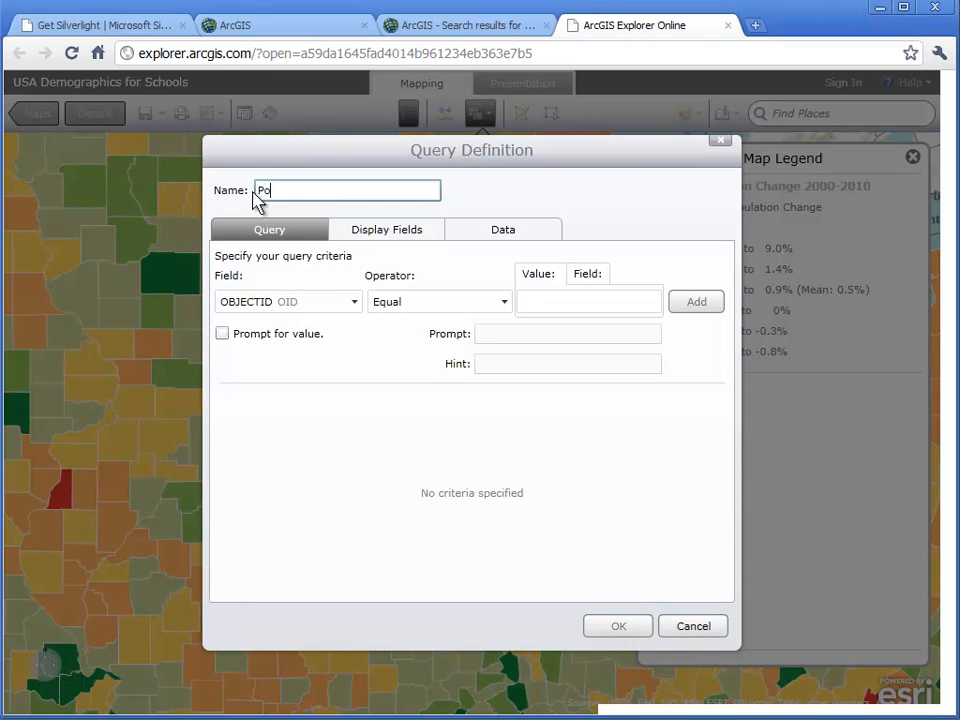
type("pCg")
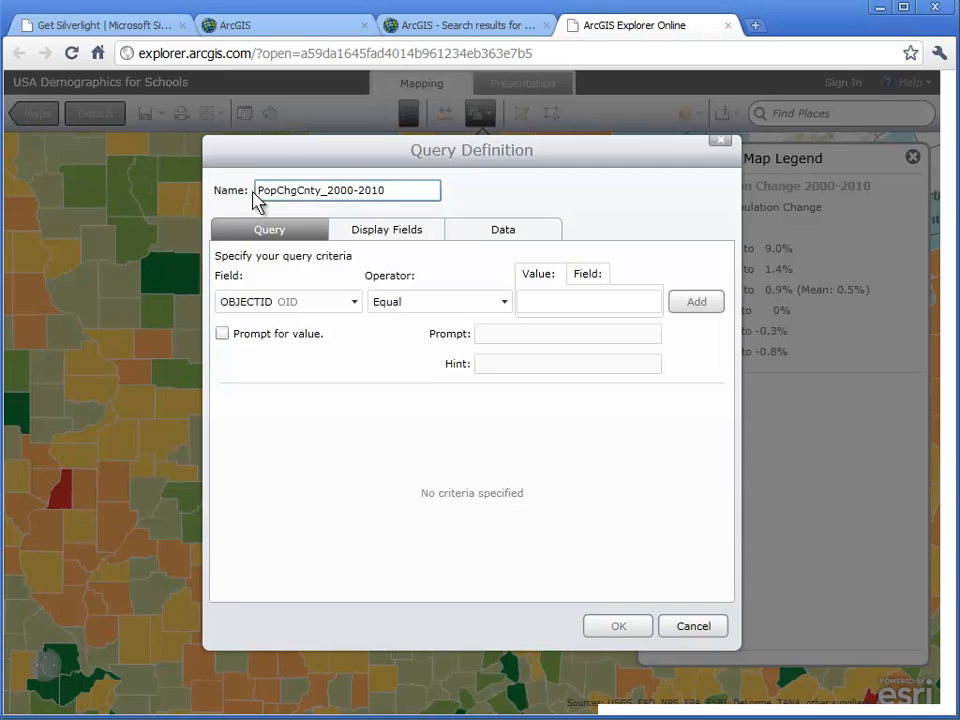
- Review the layer's sample data and exclude Land Area in Square Miles from the query's visible fields
key("Tab")
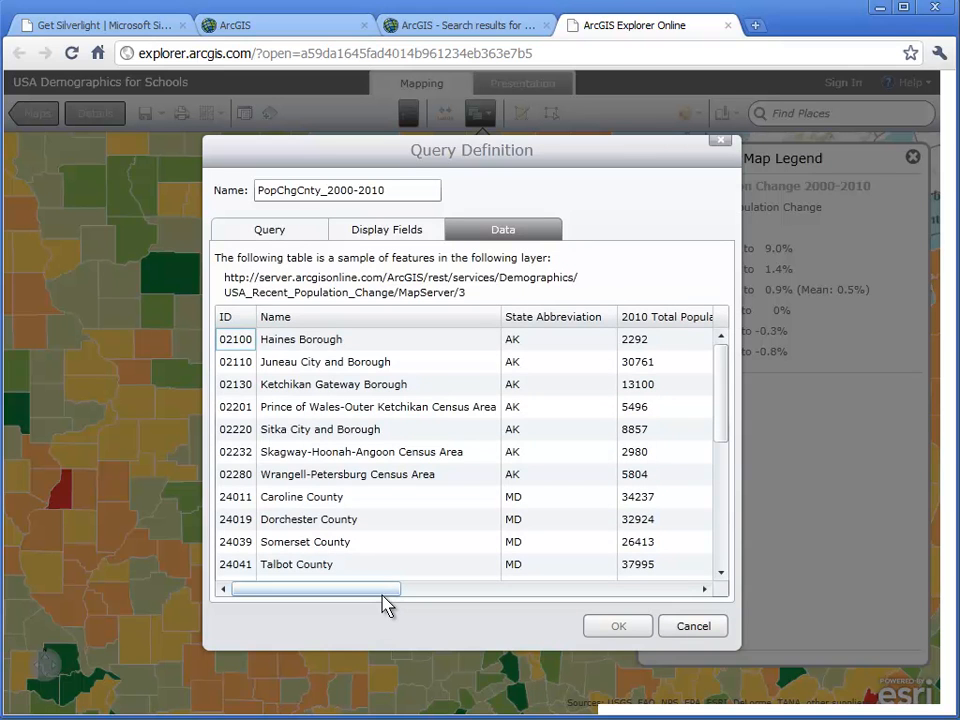
left_click_drag(385, 596, 675, 628)
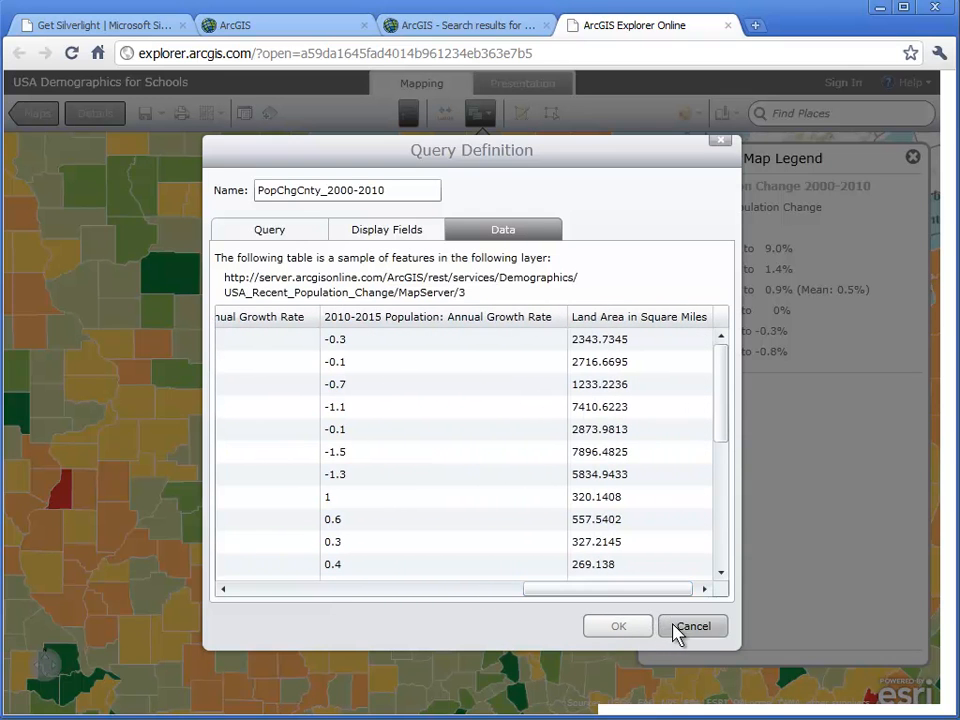
left_click(418, 240)
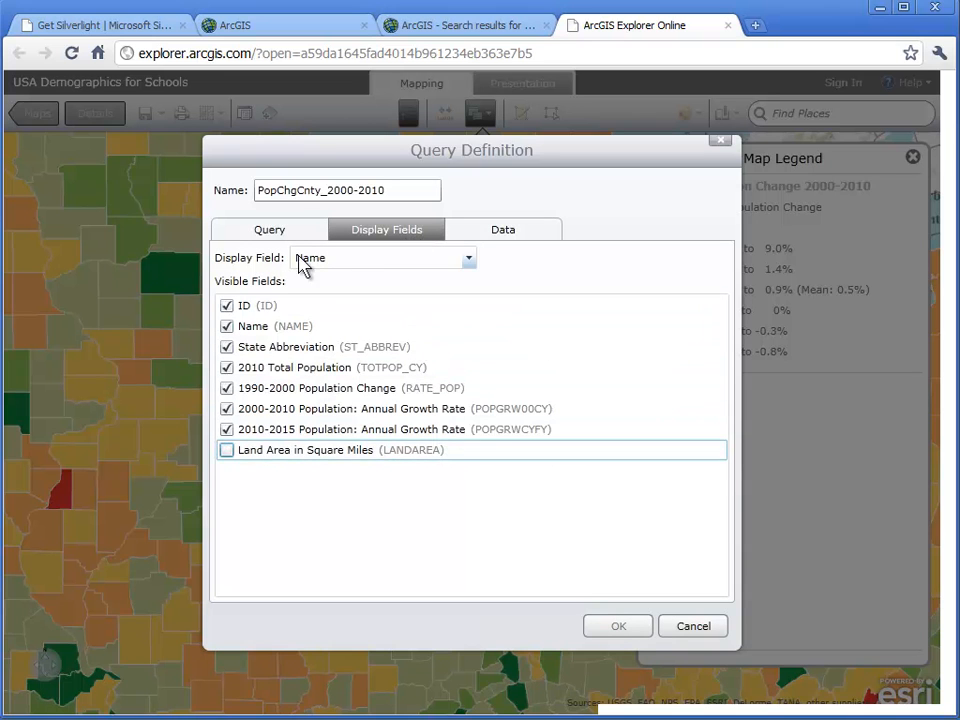
- Set the query condition to 2000-2010 Population: Annual Growth Rate greater than 0
left_click(302, 234)
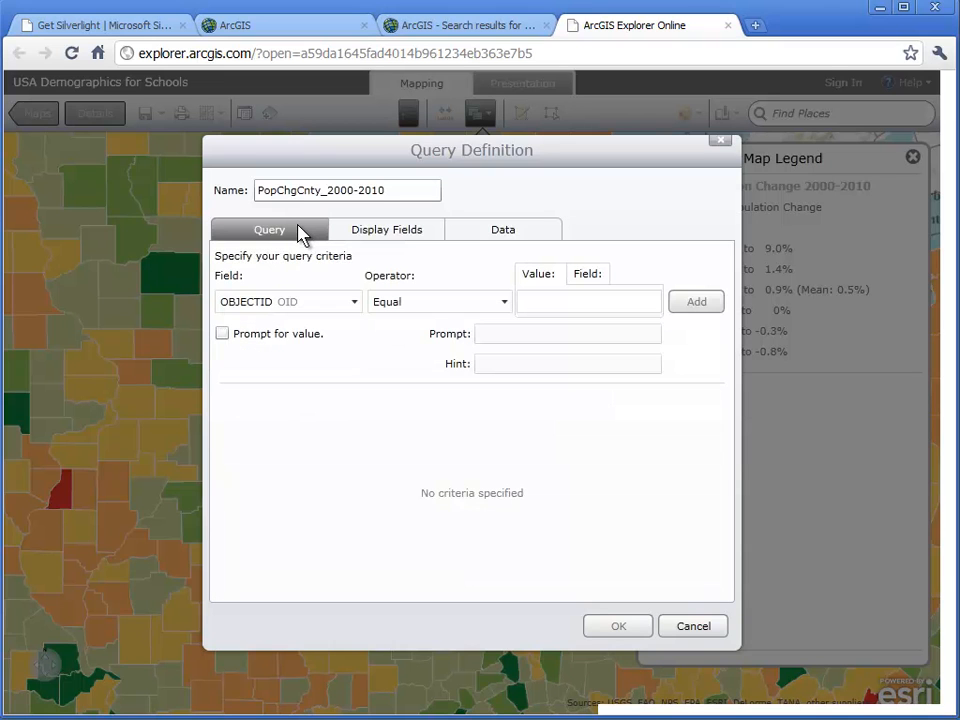
left_click(355, 303)
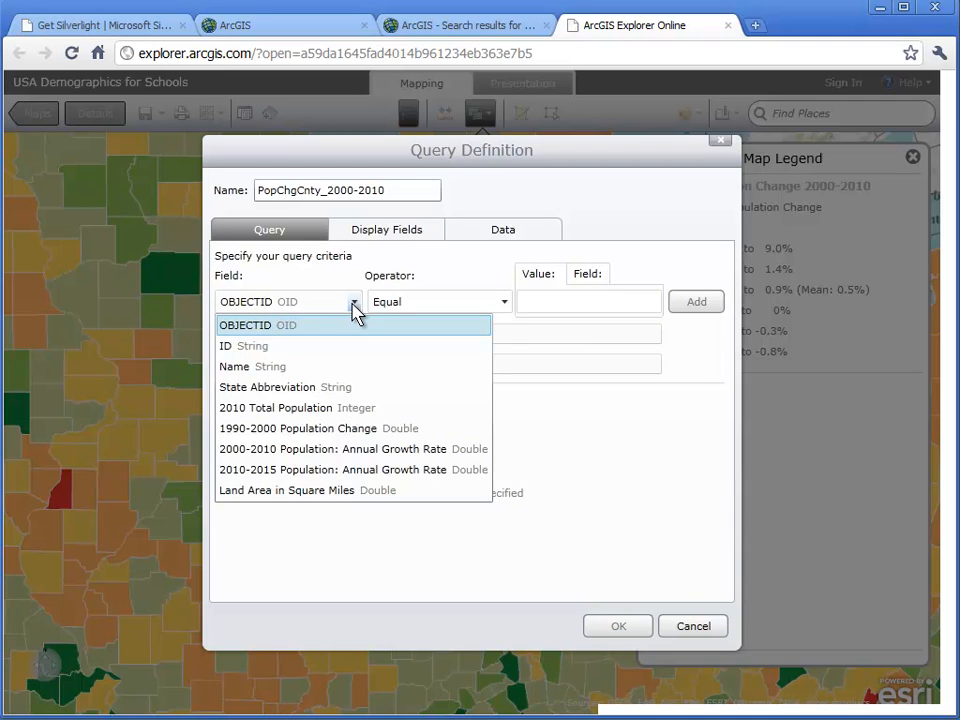
left_click(370, 449)
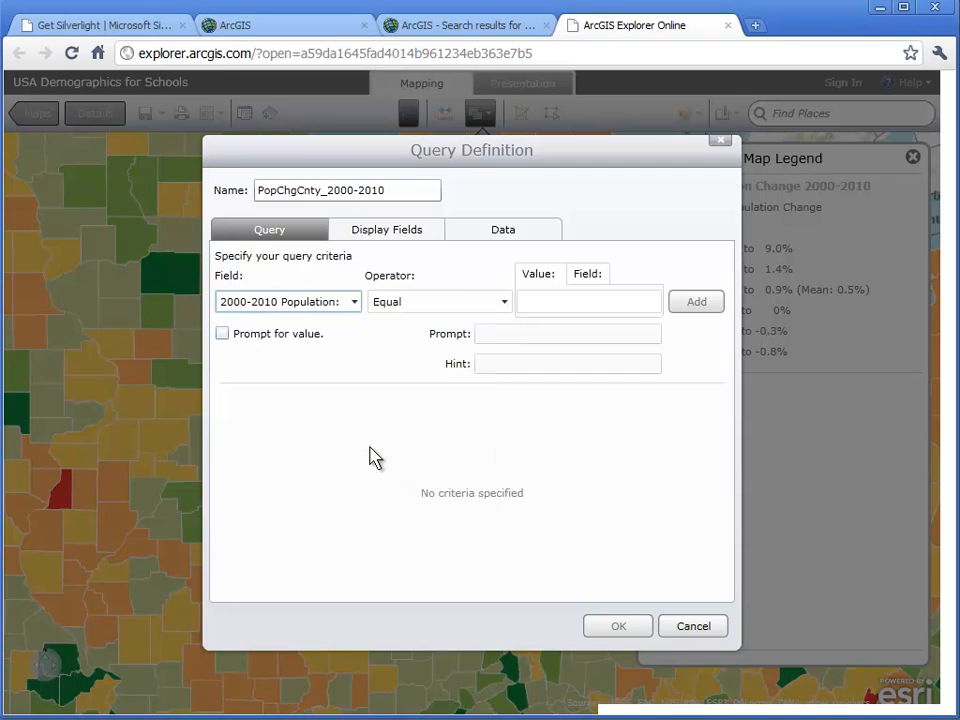
left_click(505, 305)
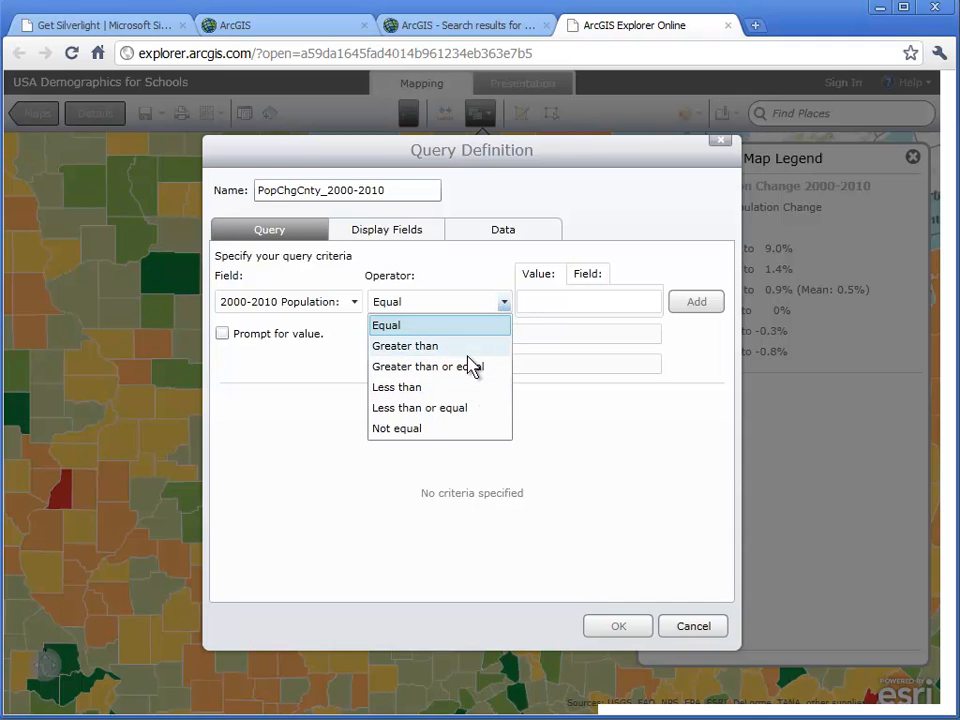
left_click(470, 346)
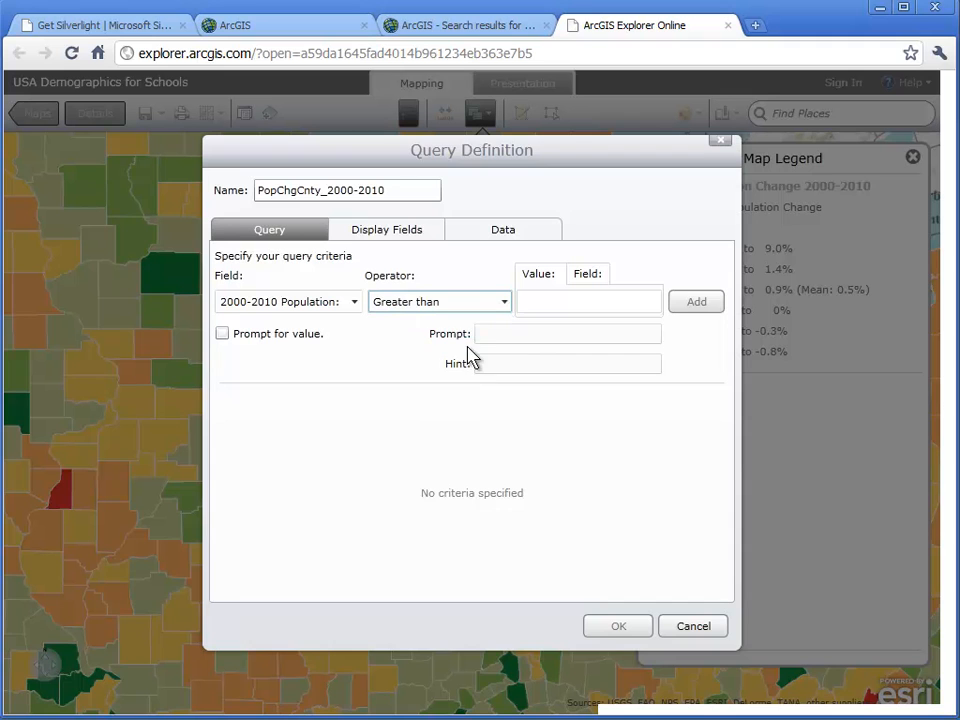
left_click(575, 304)
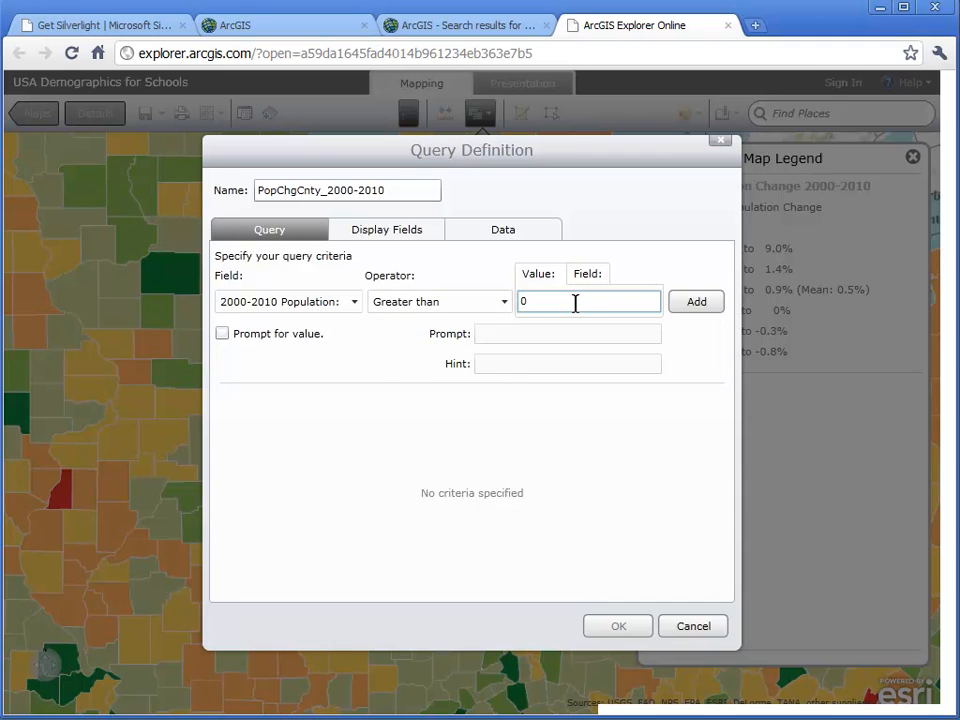
- Make the greater-than condition ask for its value with the prompt "Type LO number -6 to 9", and add it to the query
left_click(224, 338)
left_click(488, 338)
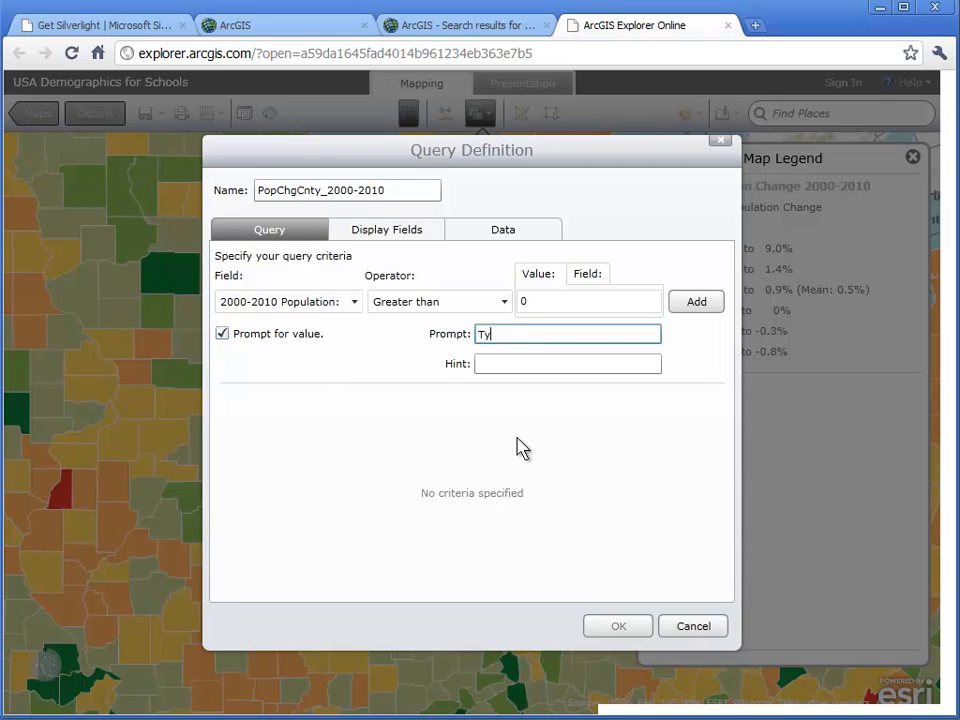
type("Type LO number -6 to 9")
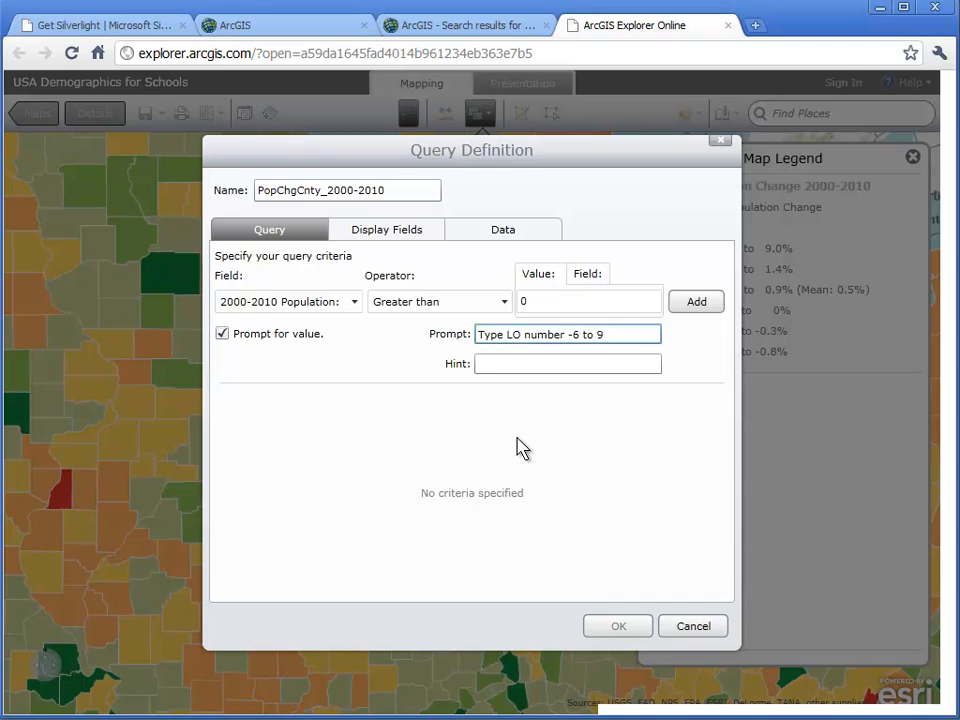
left_click(709, 312)
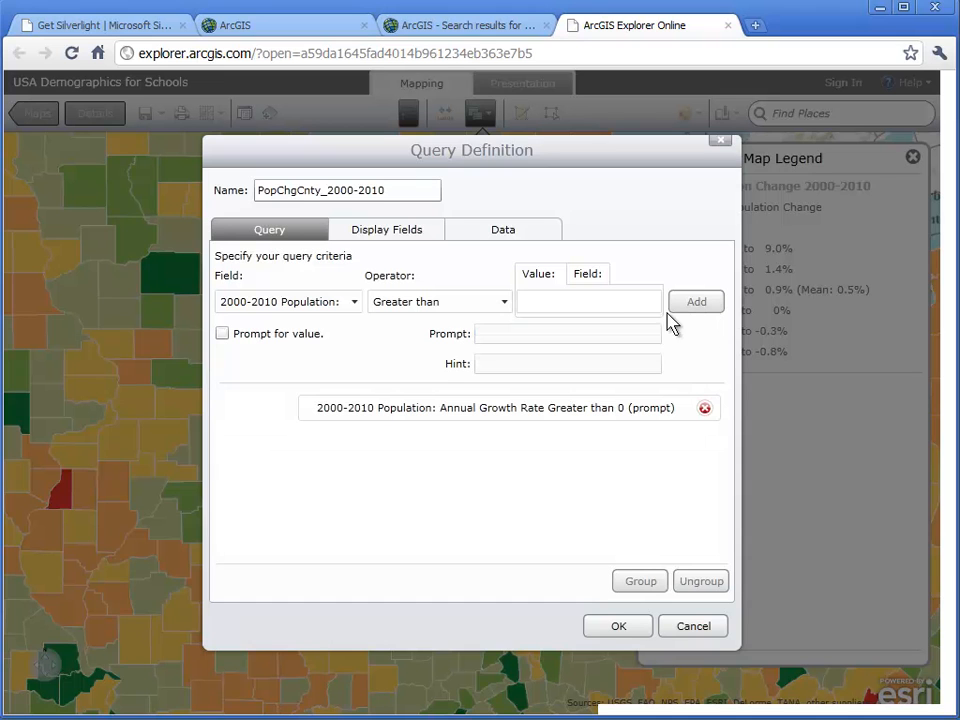
- Add a second 2000-2010 growth rate condition, less than 0, with the prompt "Type HI number -6 to 9", and save the query
left_click(503, 304)
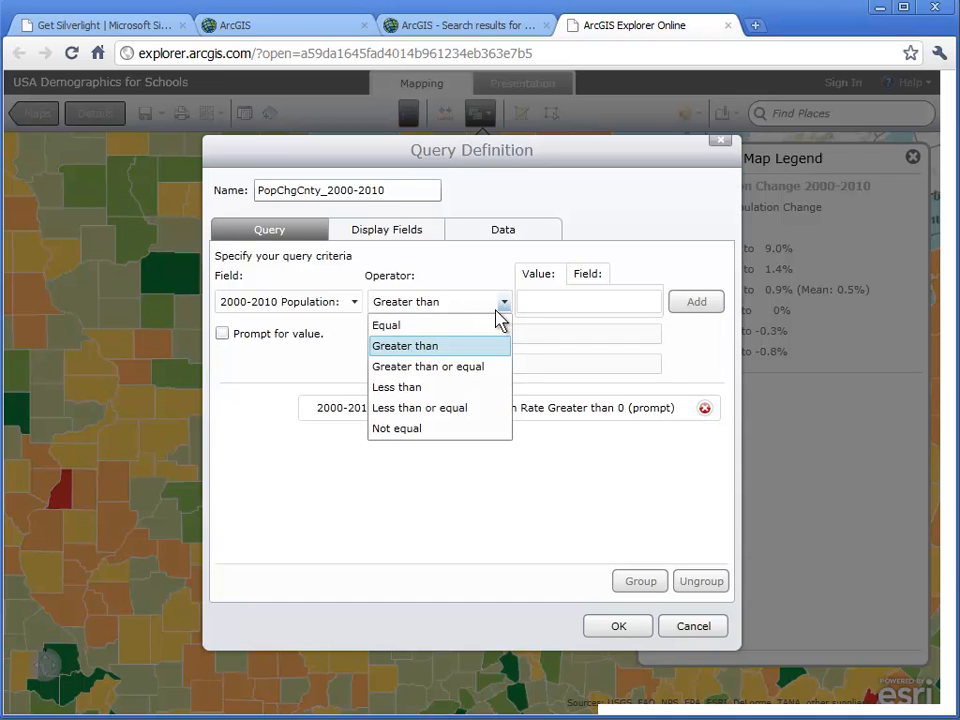
left_click(472, 391)
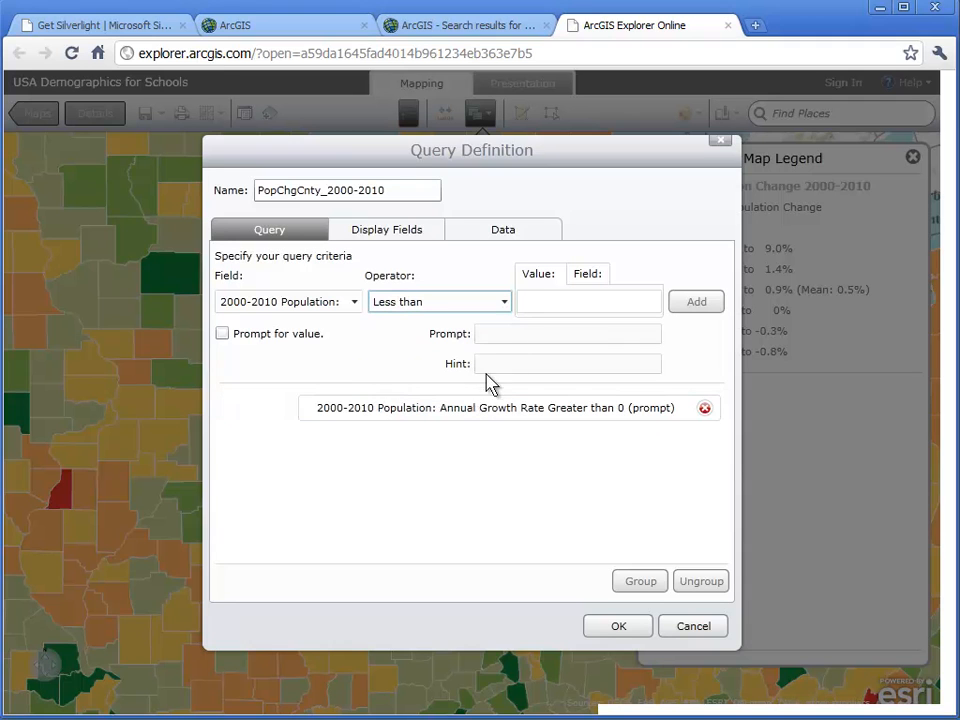
left_click(540, 304)
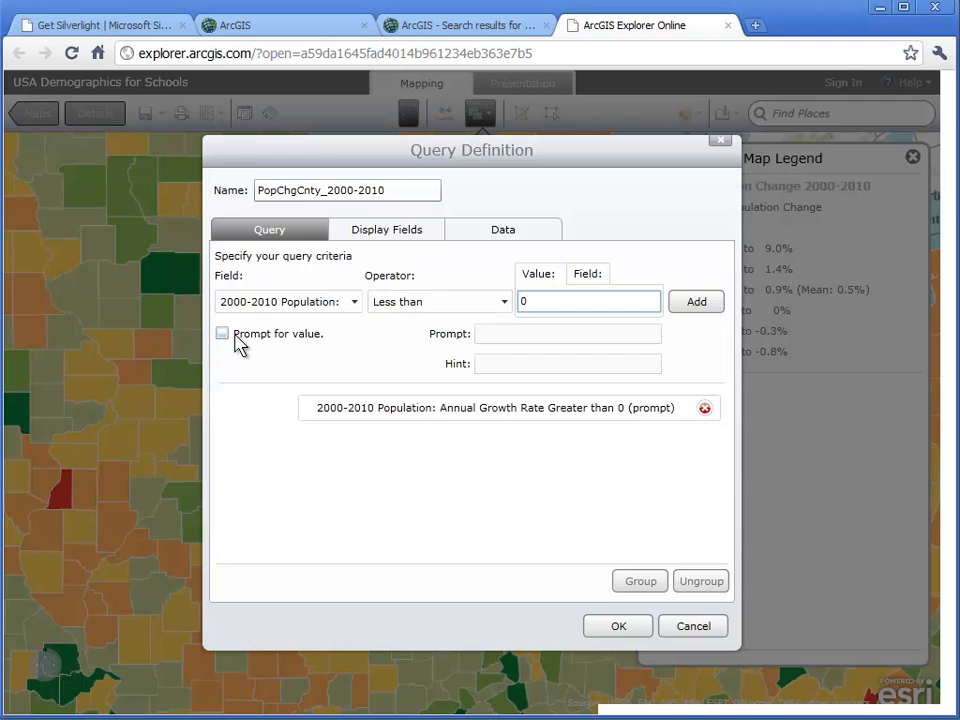
left_click(227, 336)
left_click(504, 334)
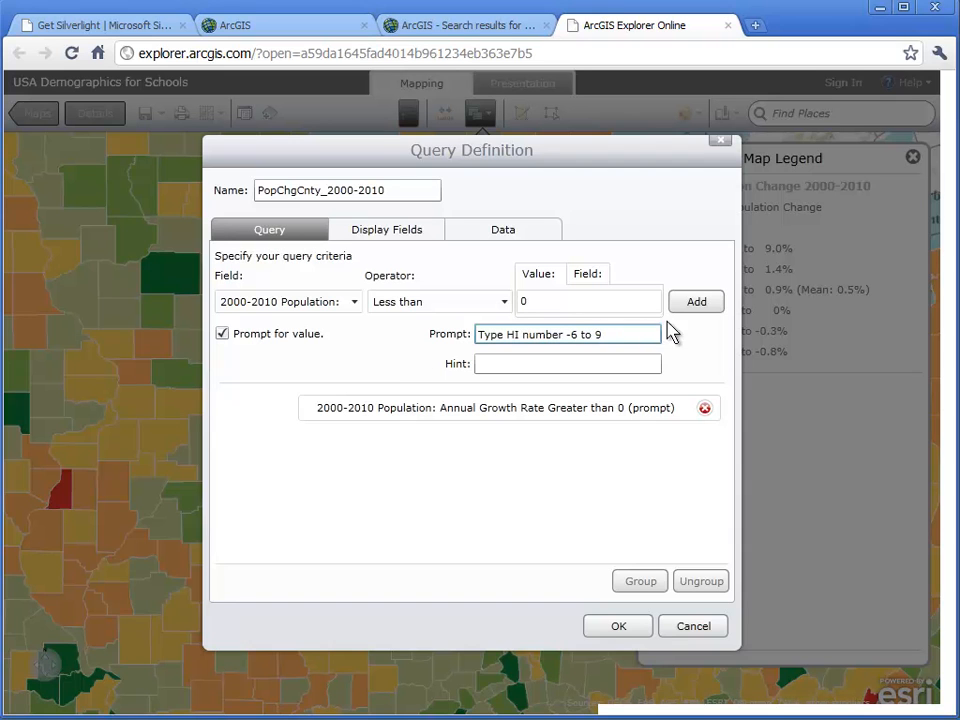
left_click(698, 305)
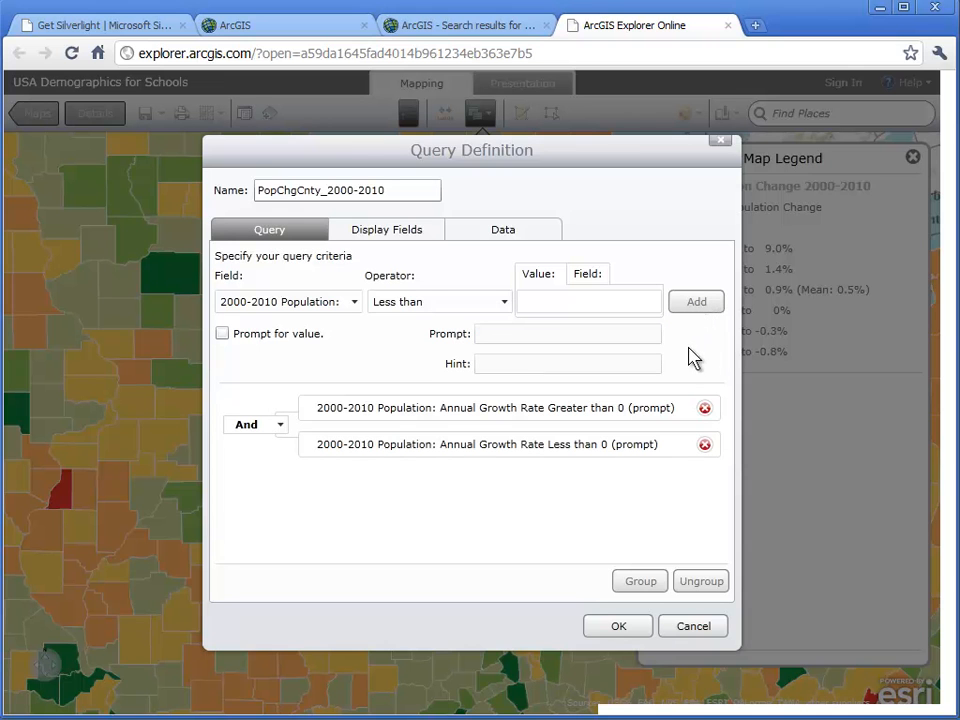
left_click(634, 630)
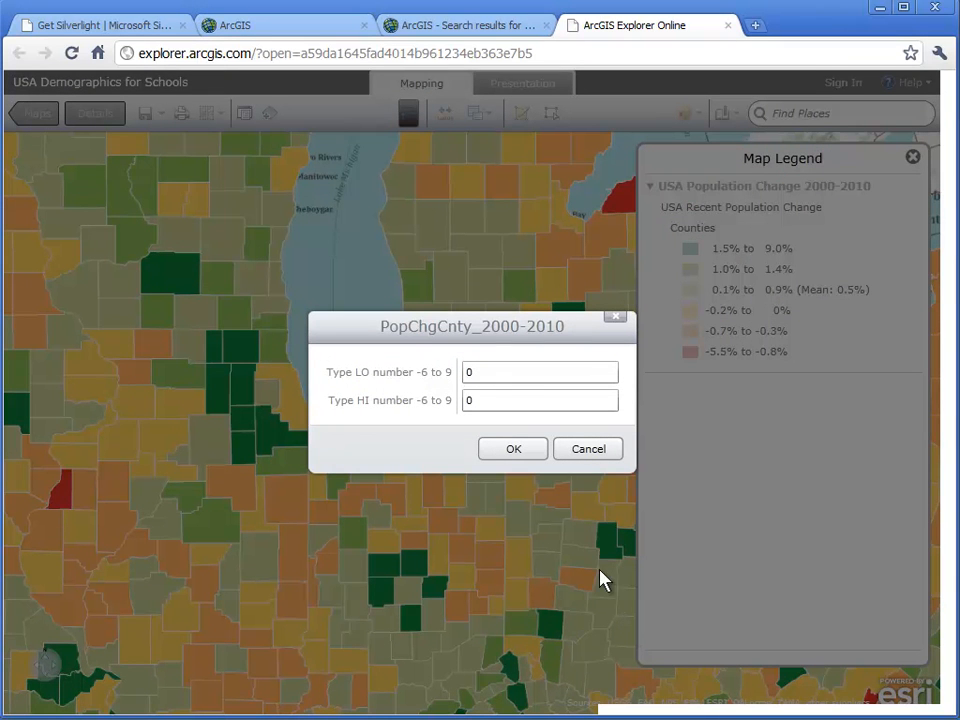
- Run the query for growth rates between -6 and -2, and show all matching counties in the contiguous United States on the map
double_click(497, 373)
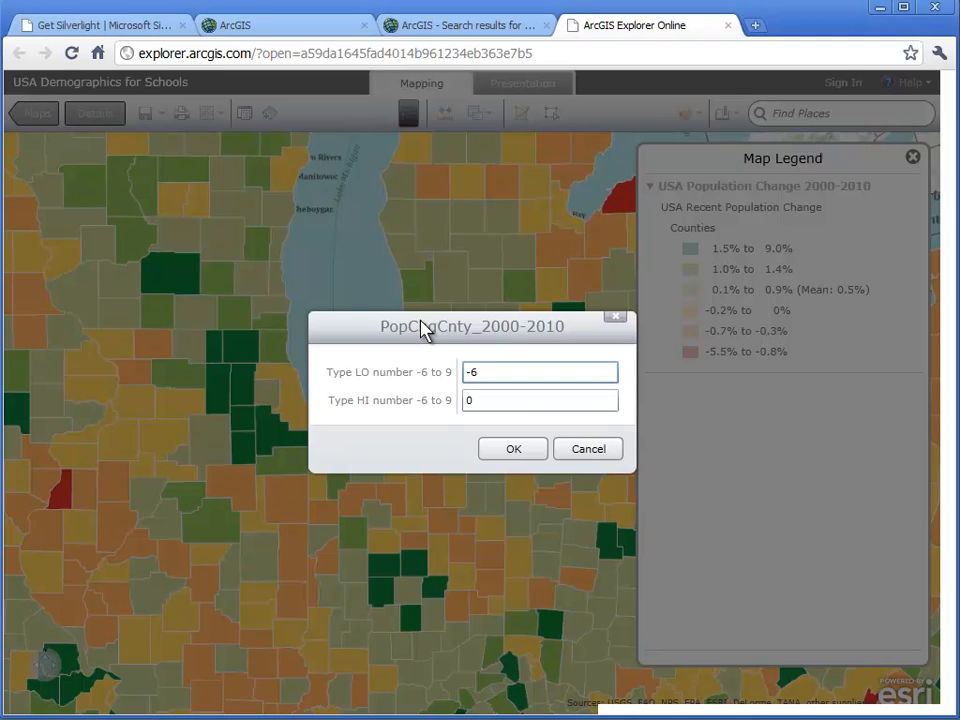
double_click(476, 401)
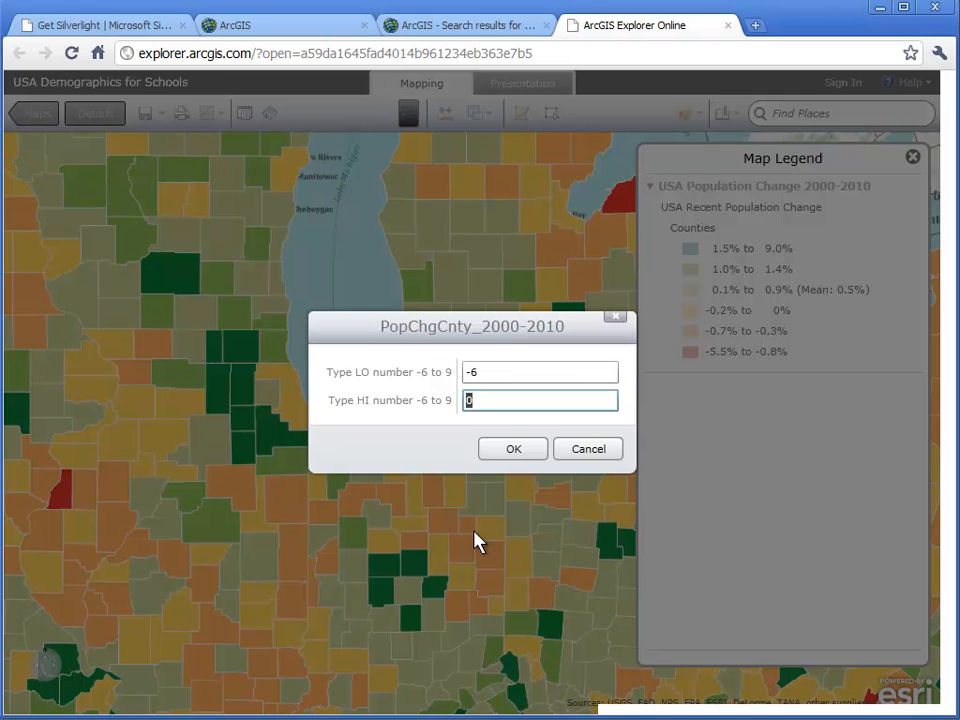
type("-2")
left_click(532, 457)
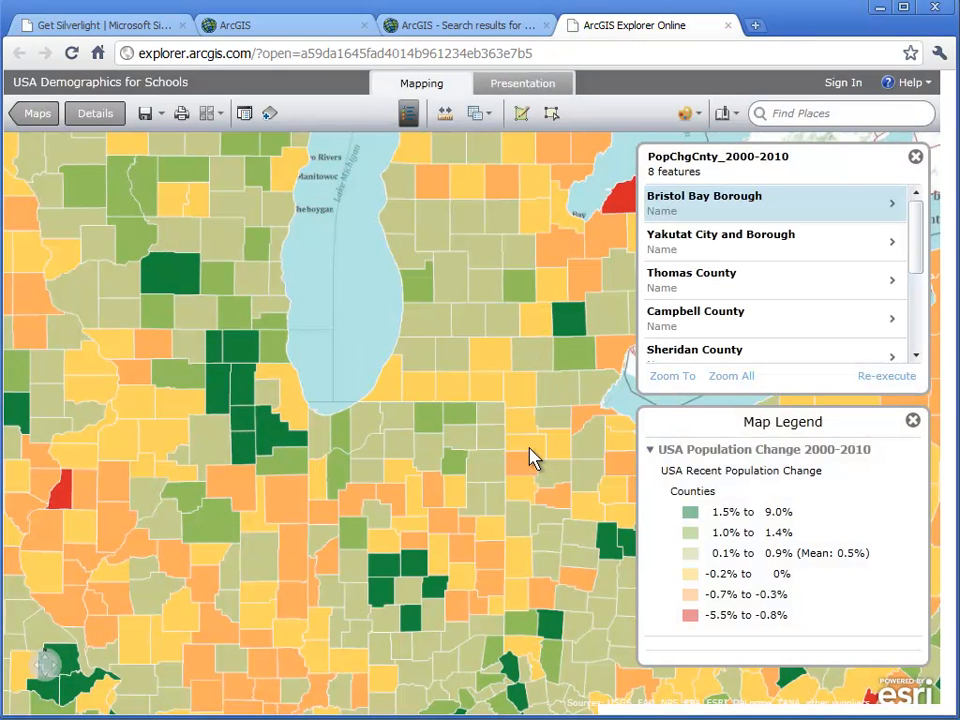
left_click(721, 378)
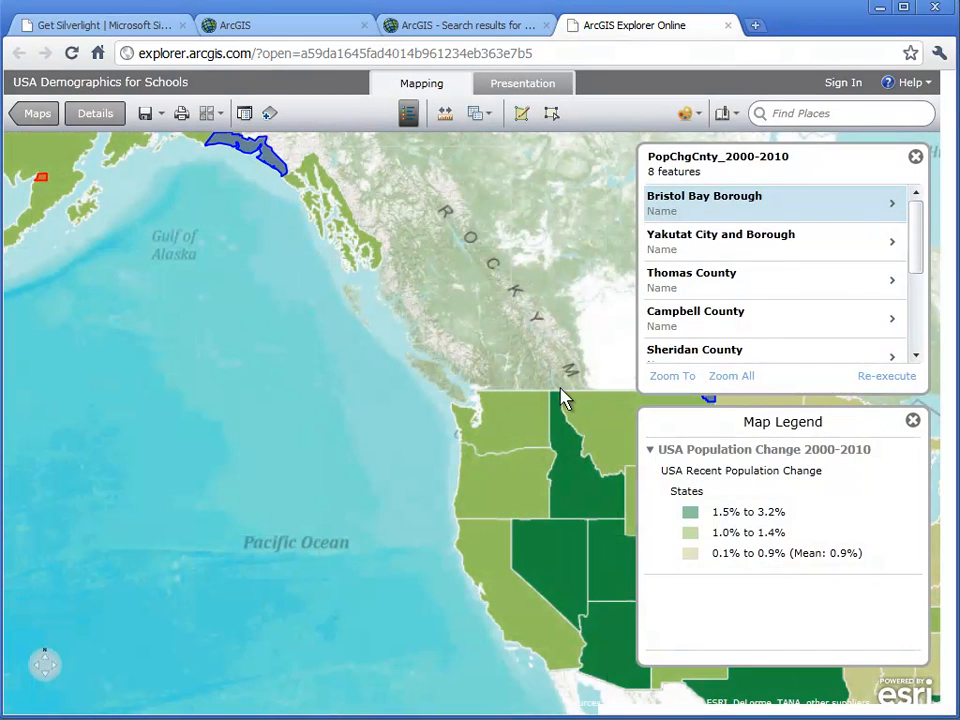
left_click_drag(562, 397, 190, 237)
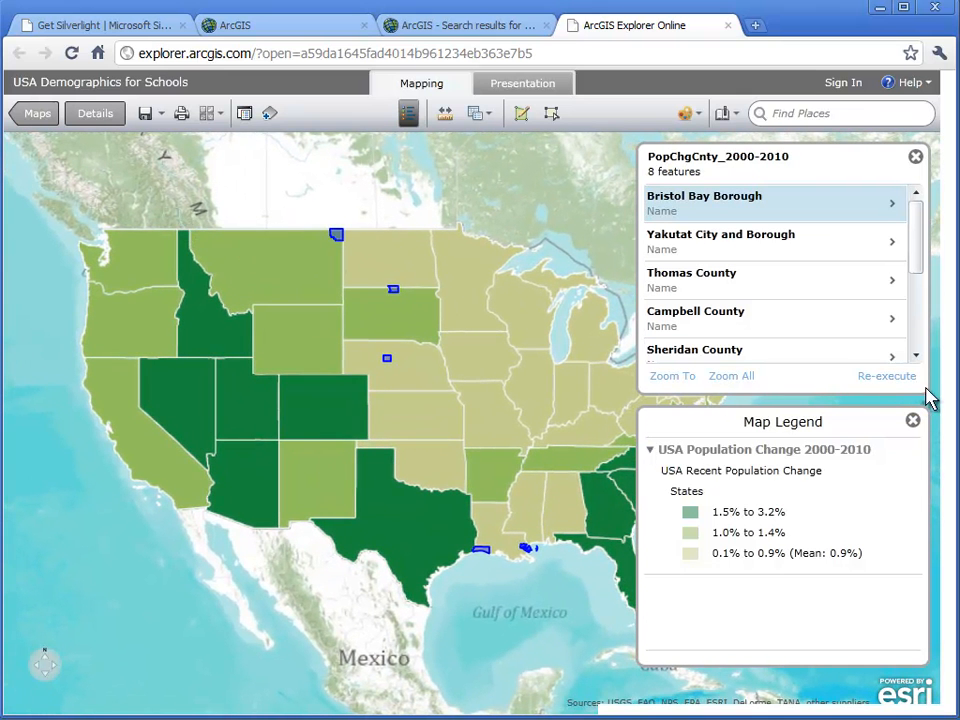
- Re-execute the query for growth rates between -6 and -1, and view the matching counties across the country
left_click(886, 377)
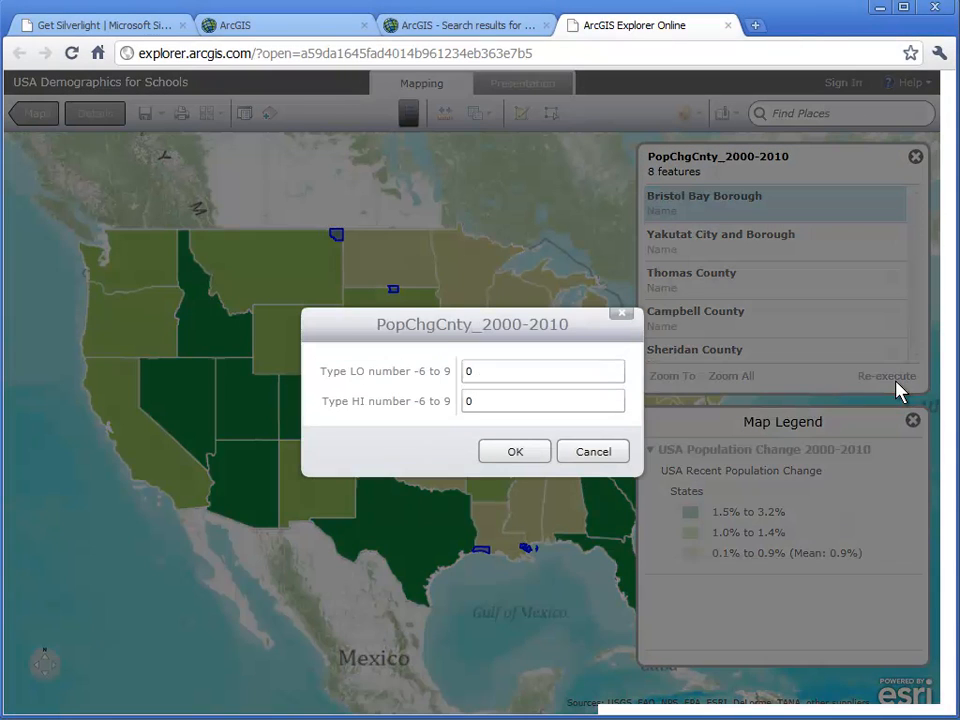
left_click(495, 376)
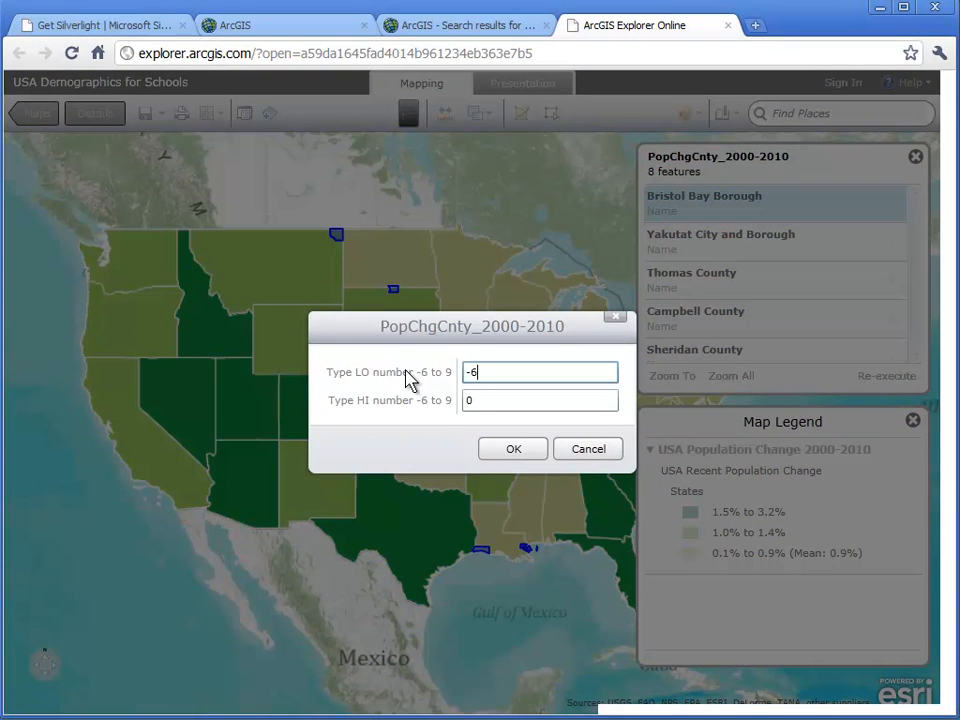
key("Tab")
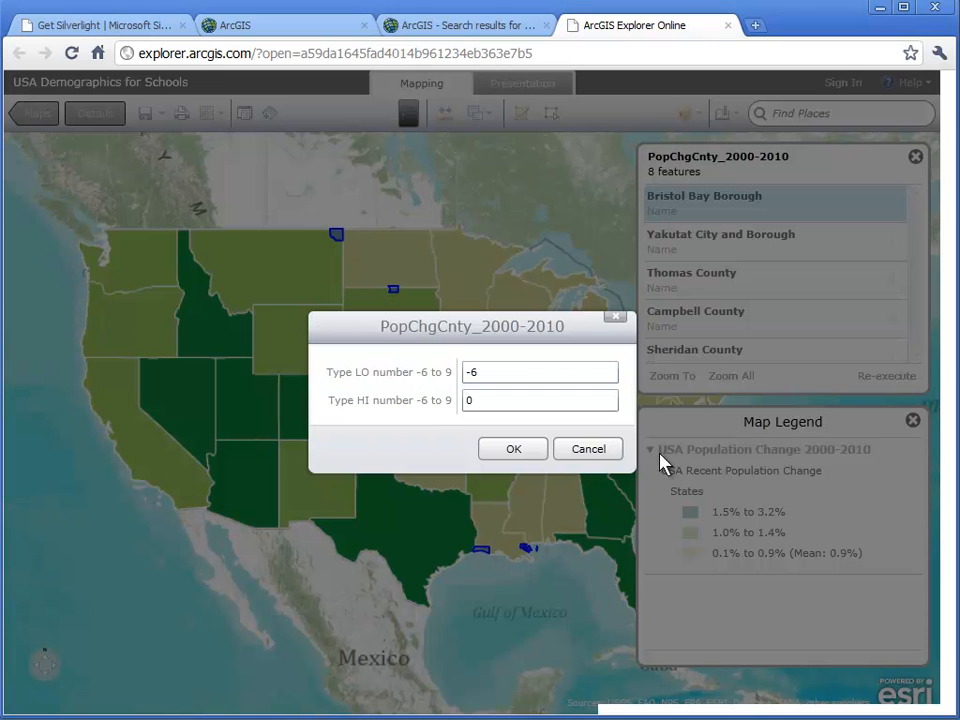
left_click(525, 402)
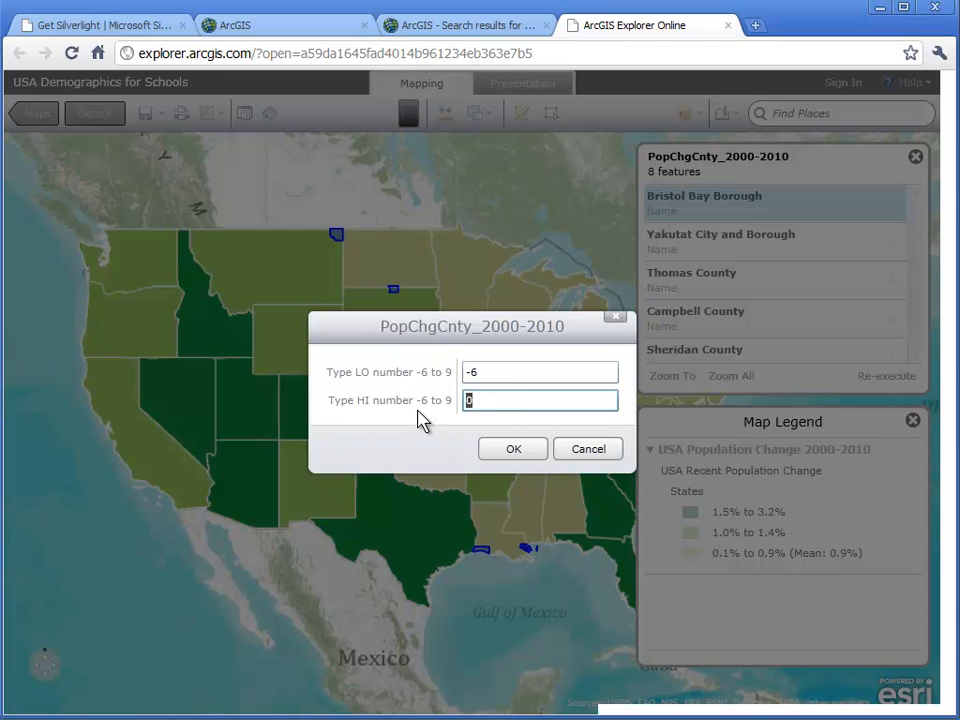
type("-1")
left_click(508, 448)
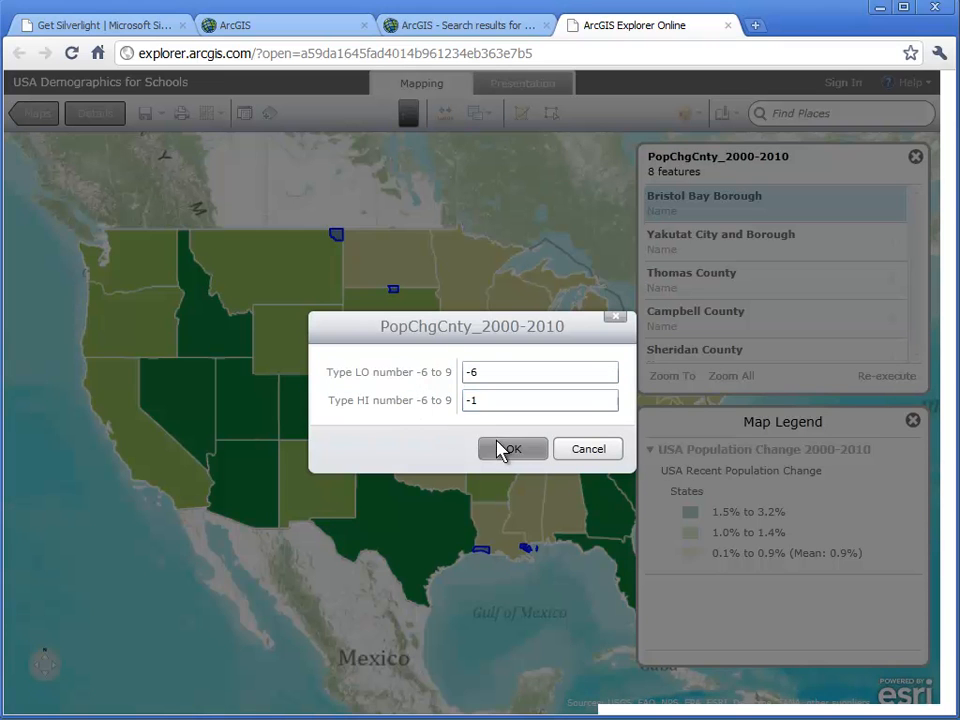
left_click_drag(499, 439, 411, 414)
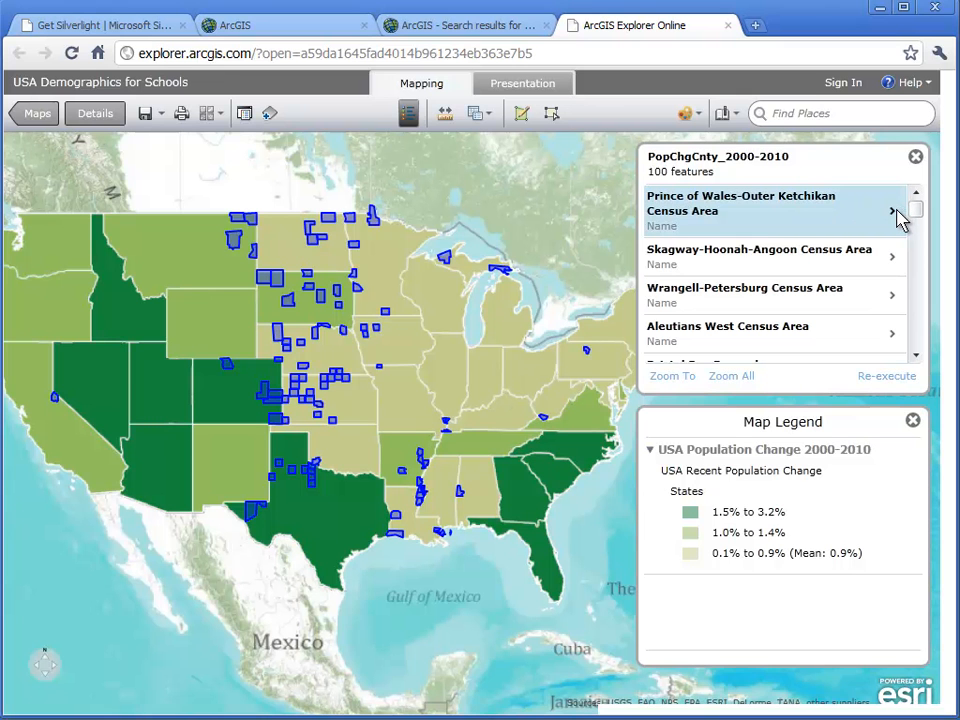
- Re-execute the query with a low value of 5 and a high value of 9
left_click(887, 377)
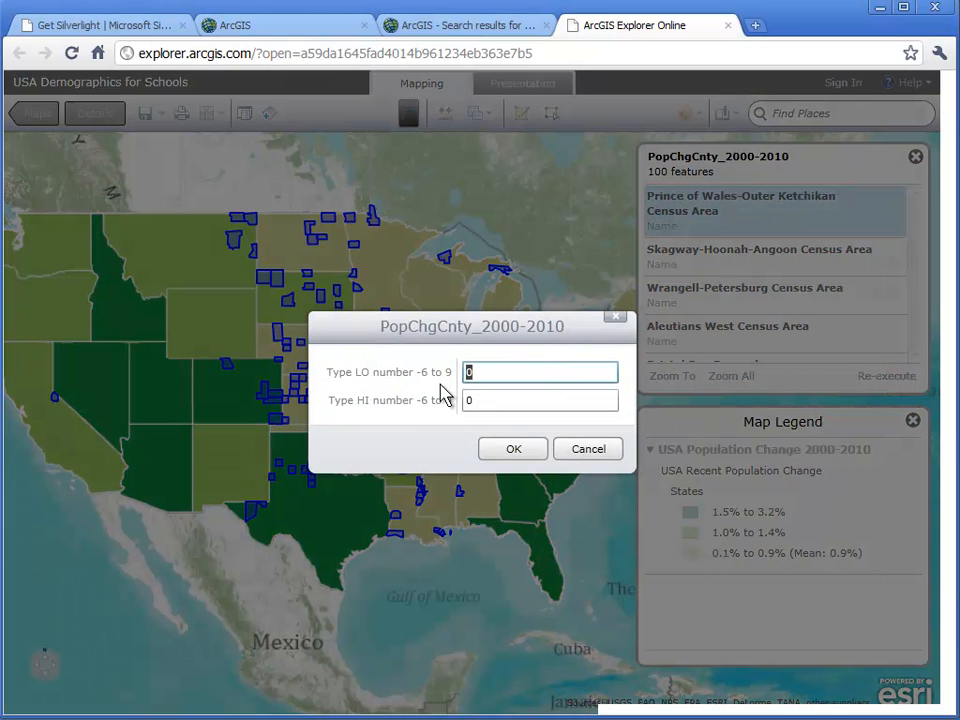
type("5")
key("Tab")
type("9")
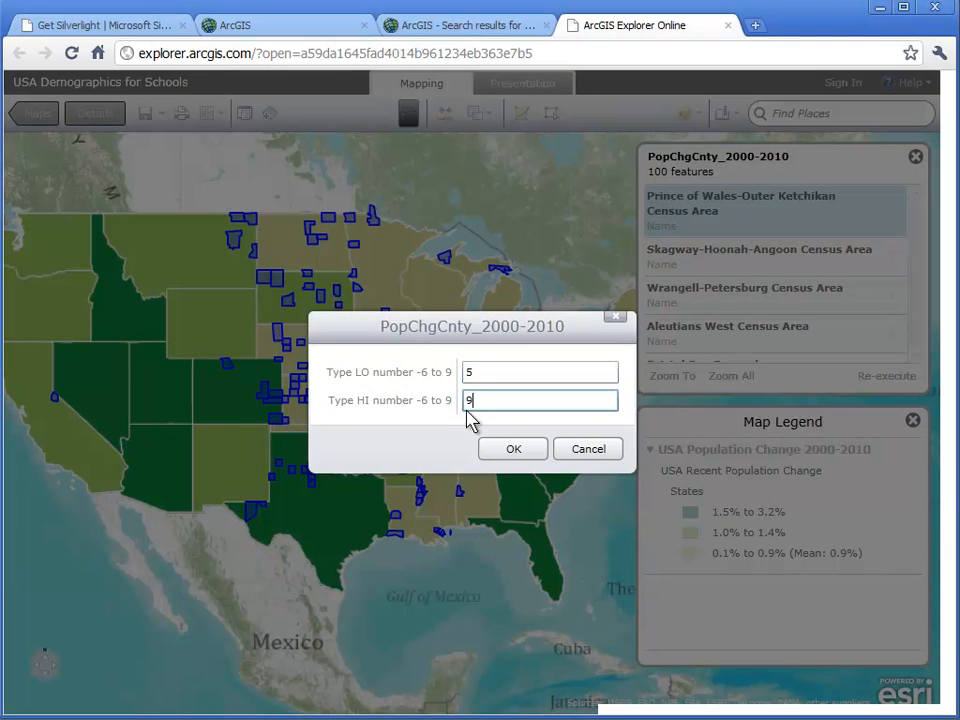
left_click(513, 449)
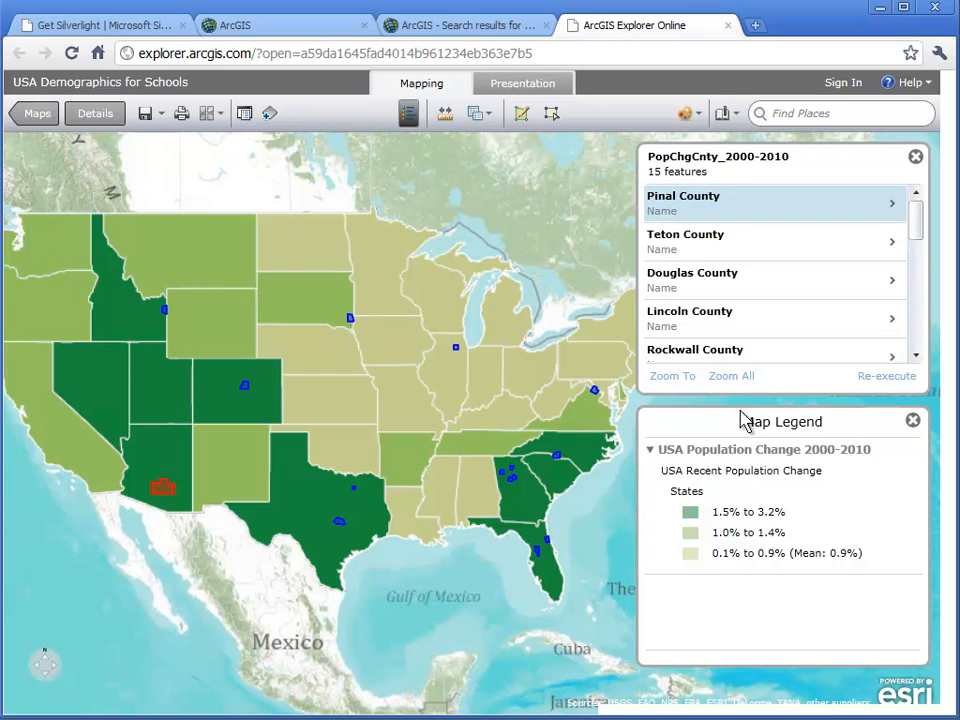
- Re-execute the query with a low value of 7 and a high value of 9
left_click(870, 379)
left_click_drag(479, 372, 422, 359)
type("7")
left_click_drag(482, 400, 447, 410)
type("9")
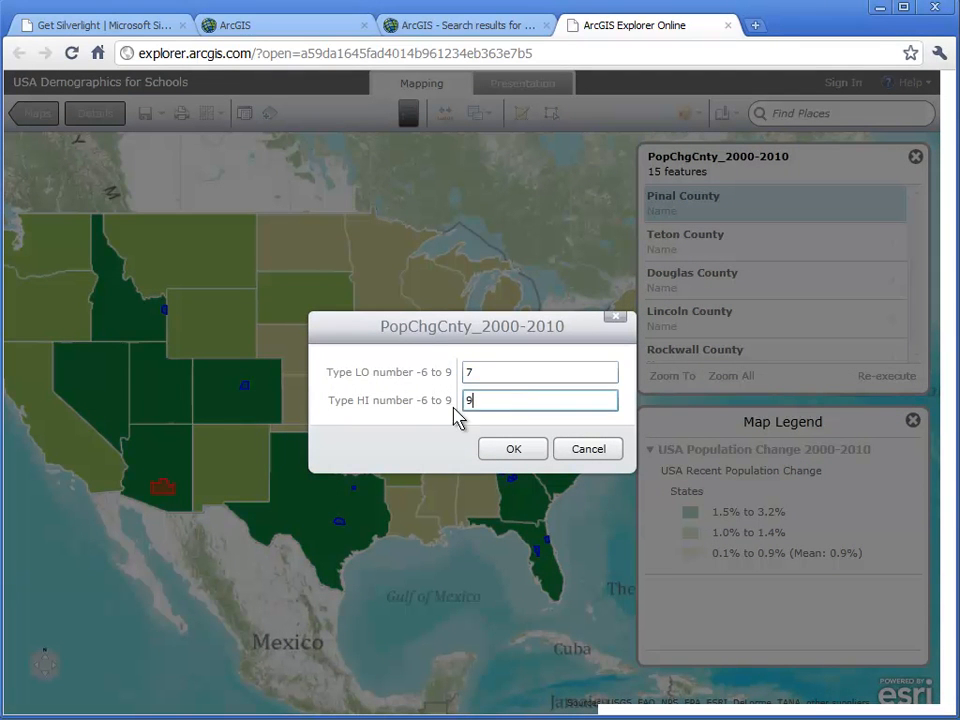
left_click(514, 450)
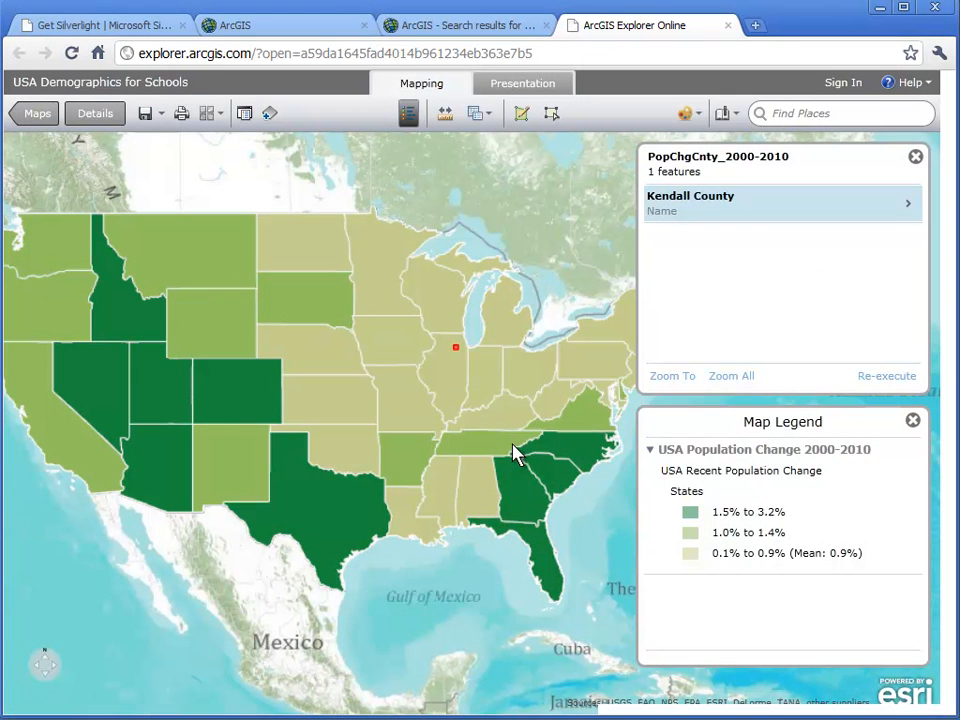
- Examine Kendall County's attributes and its location among the surrounding counties, and close the query results
left_click(909, 206)
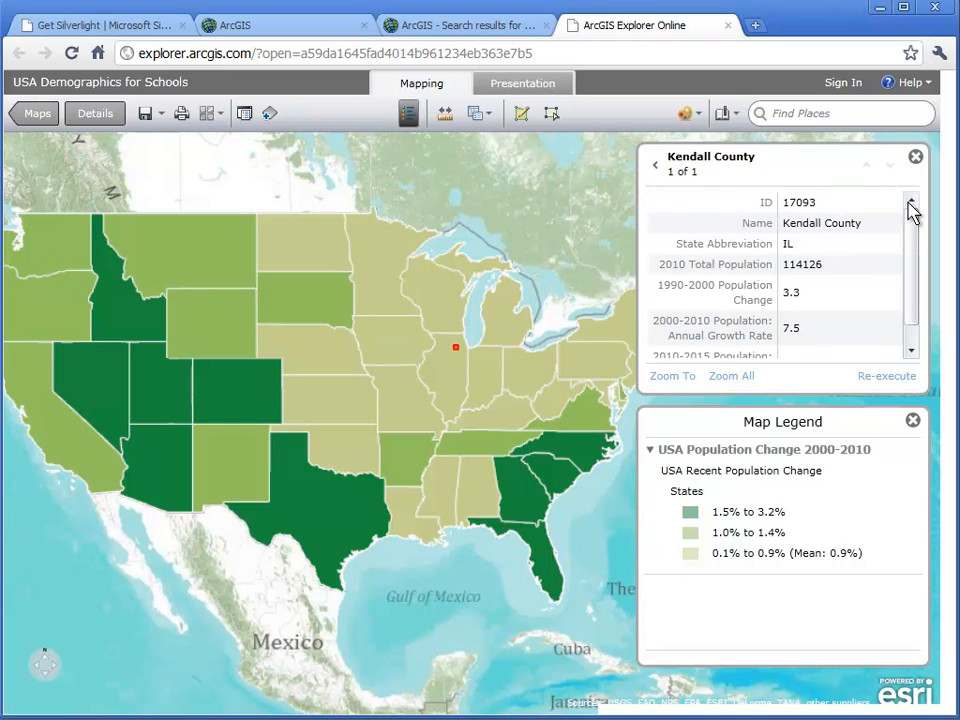
left_click(674, 378)
scroll(536, 354, "down", 3)
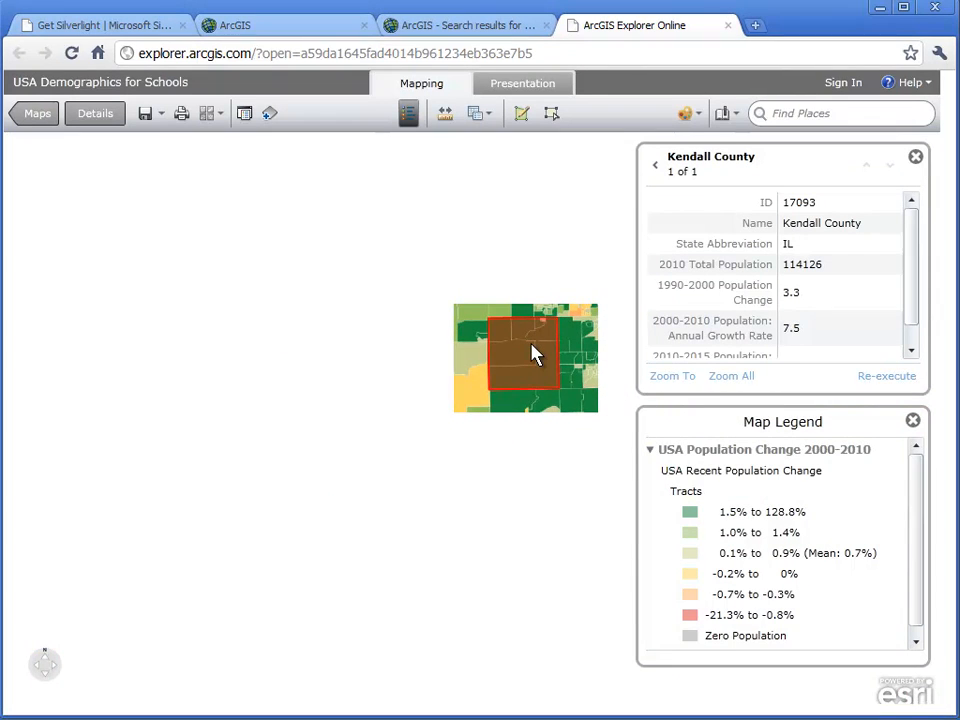
scroll(536, 354, "down", 2)
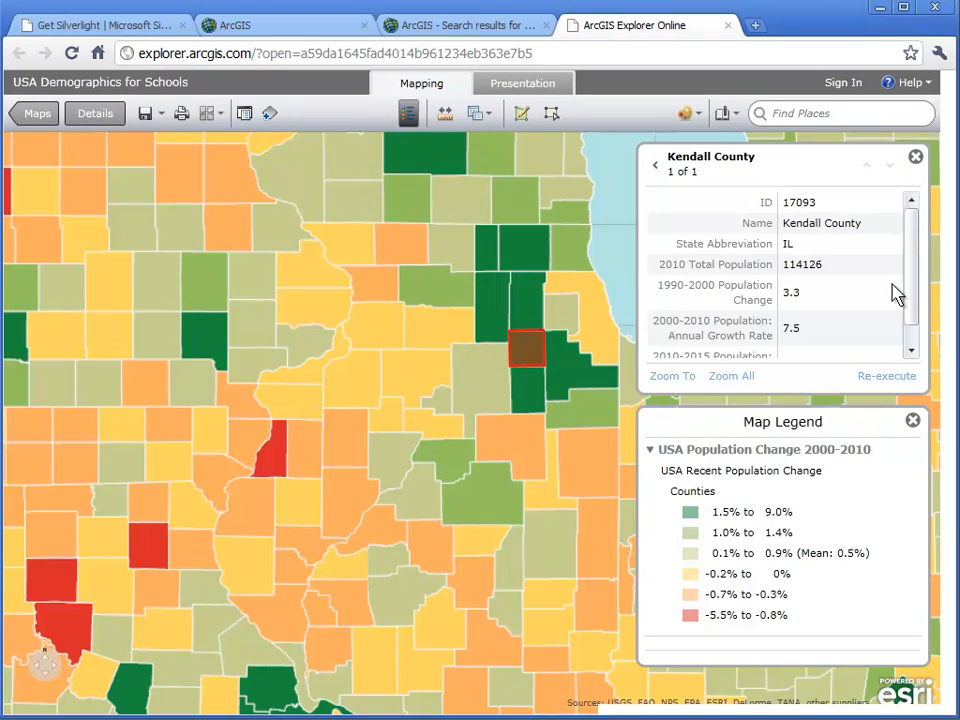
left_click(915, 157)
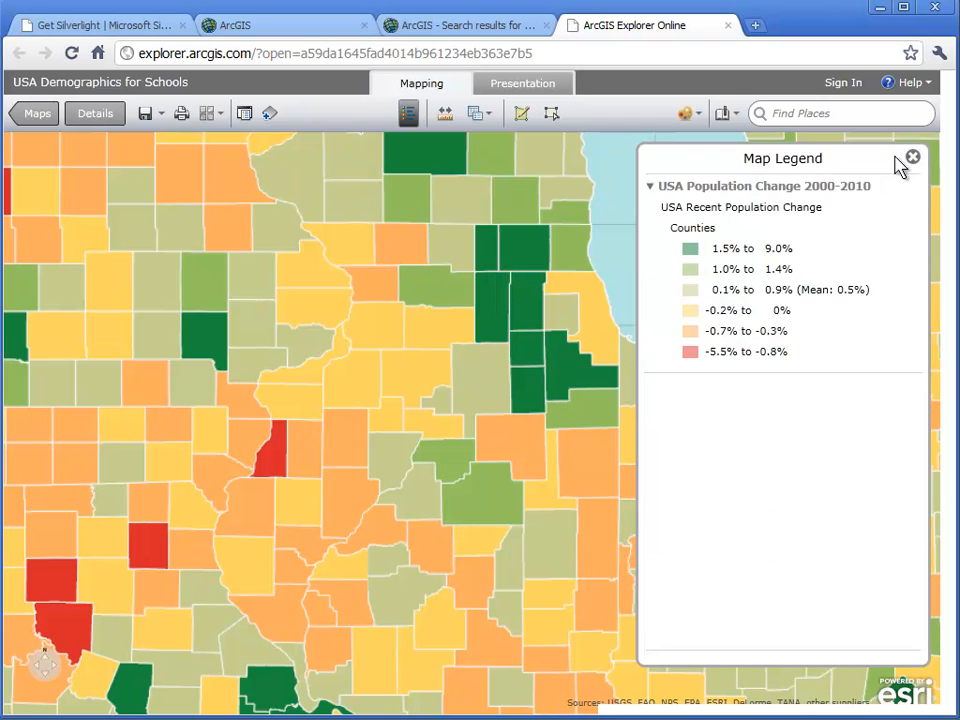
- Hide the USA Population Change layer and show the Percentage of U.S. Population Older than Age 64 layer
left_click(243, 114)
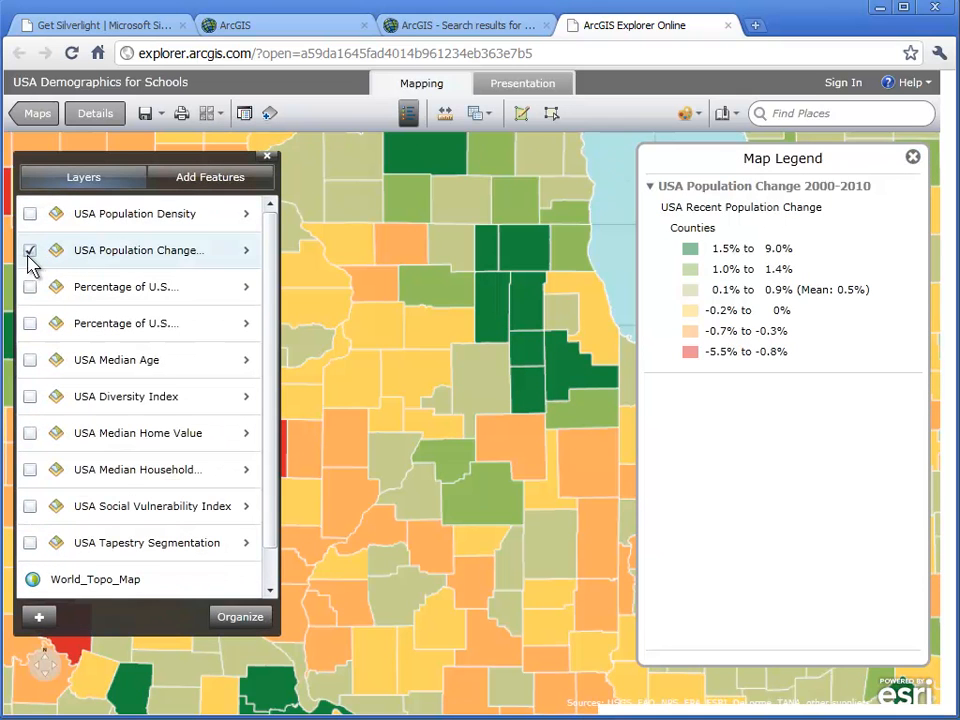
left_click(29, 251)
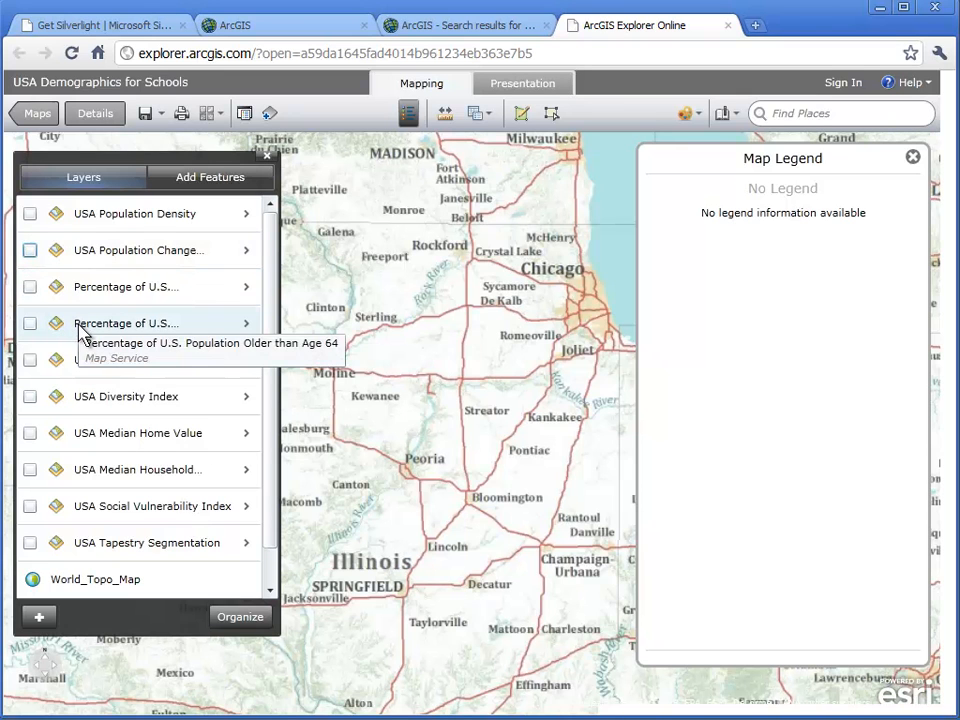
left_click(30, 323)
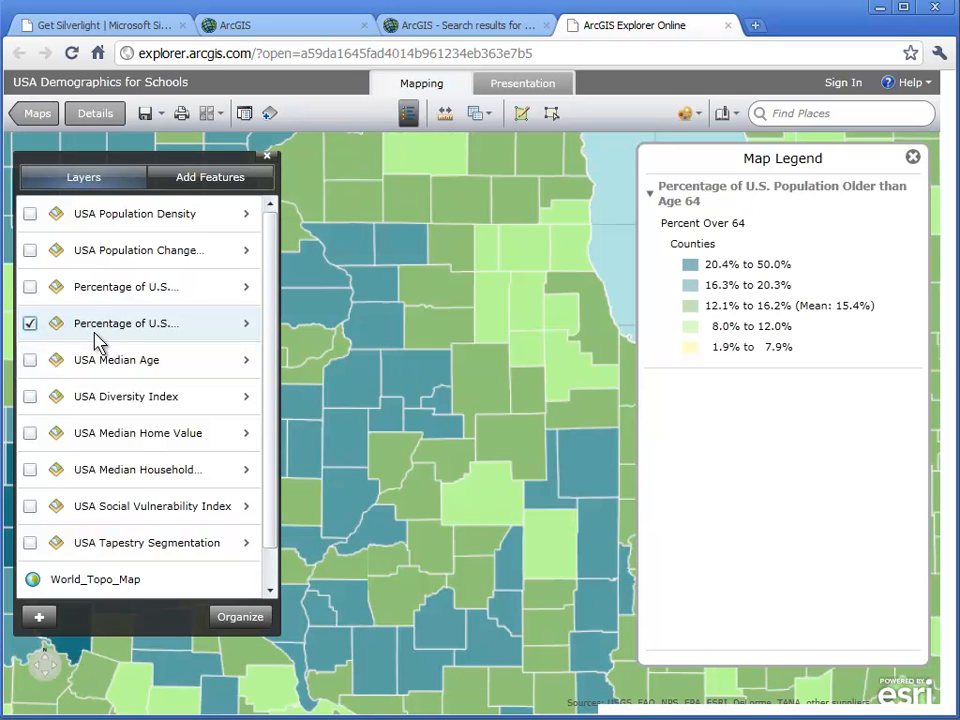
- Create a new query on the Counties sublayer of Percent Over 64
left_click(488, 115)
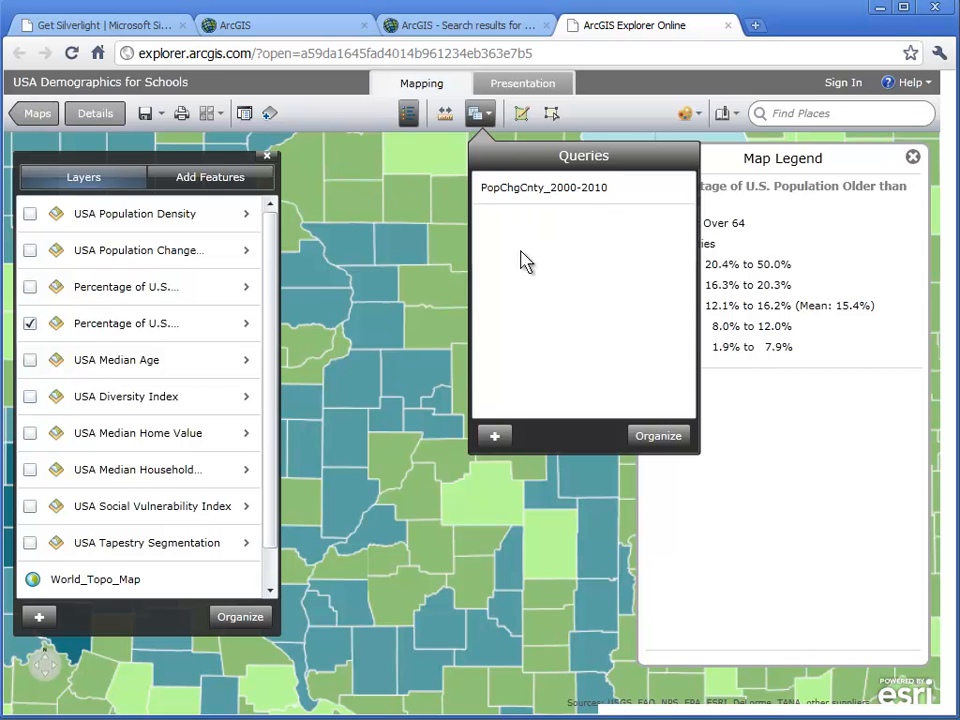
left_click(494, 439)
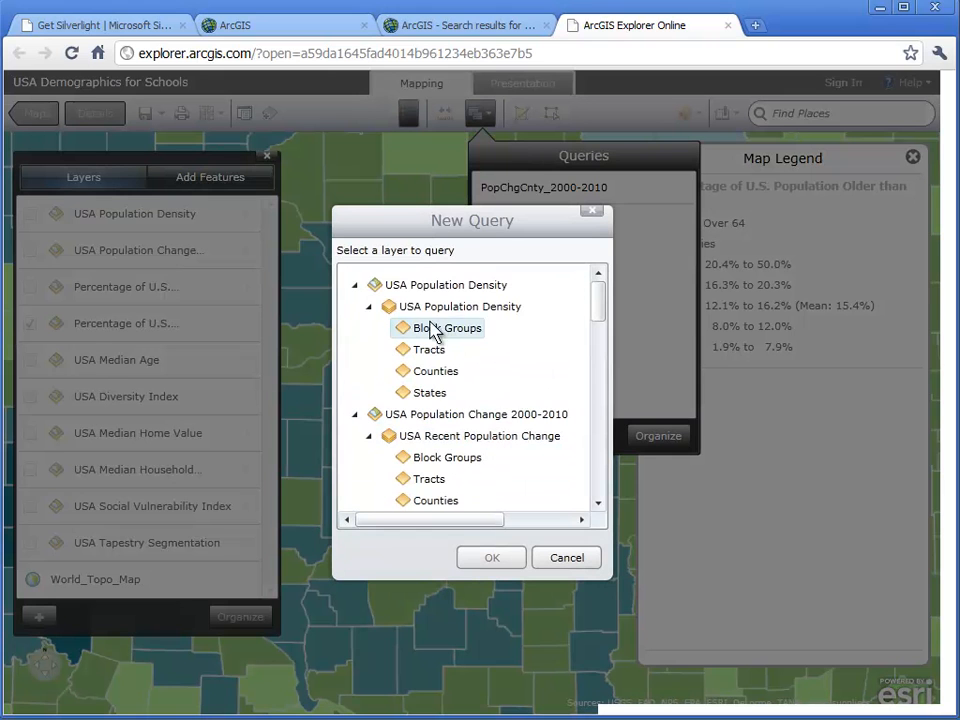
left_click(355, 286)
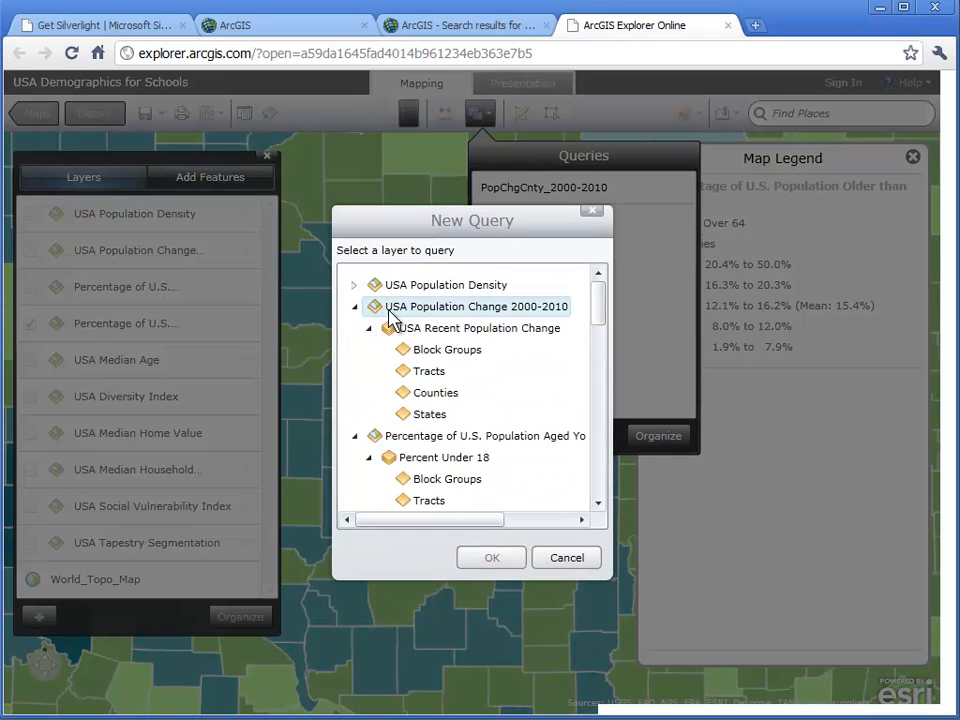
left_click(355, 308)
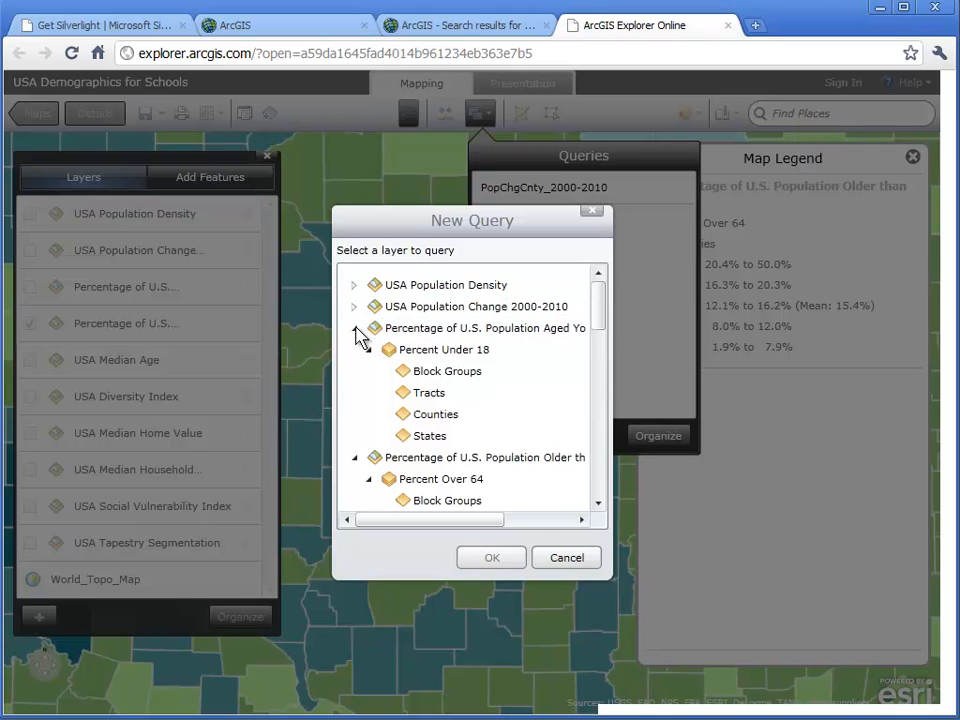
left_click(355, 329)
left_click(386, 351)
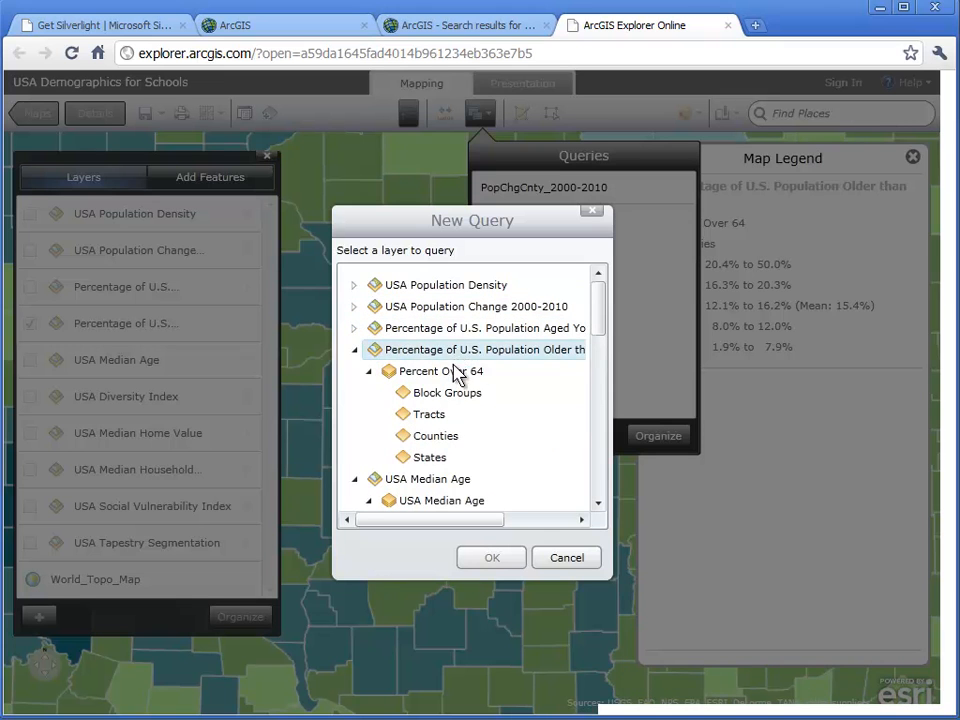
left_click(455, 438)
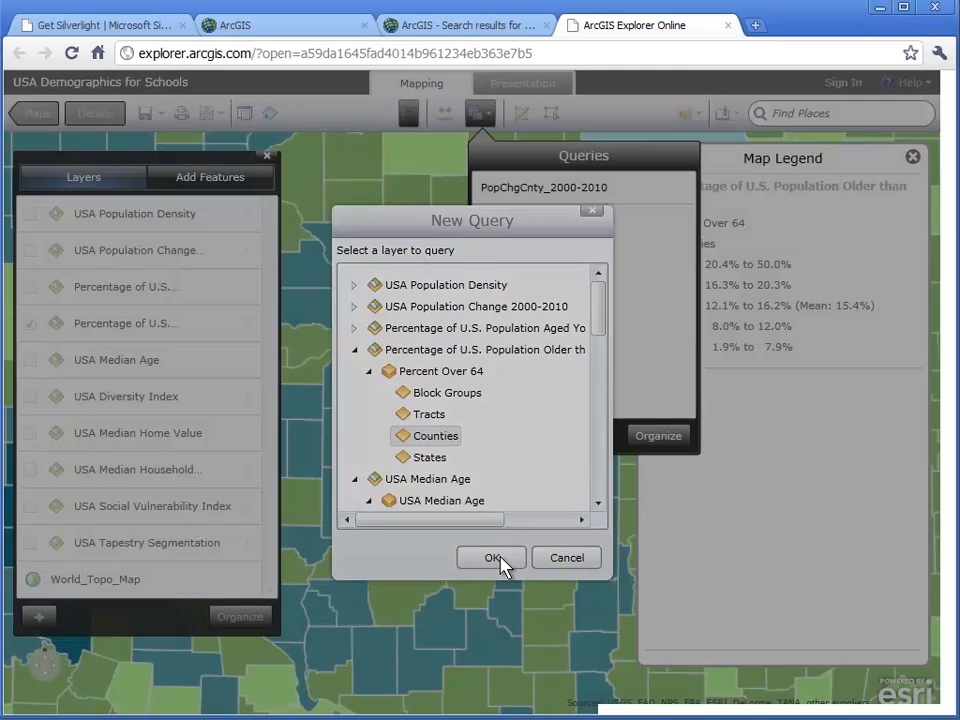
left_click(492, 558)
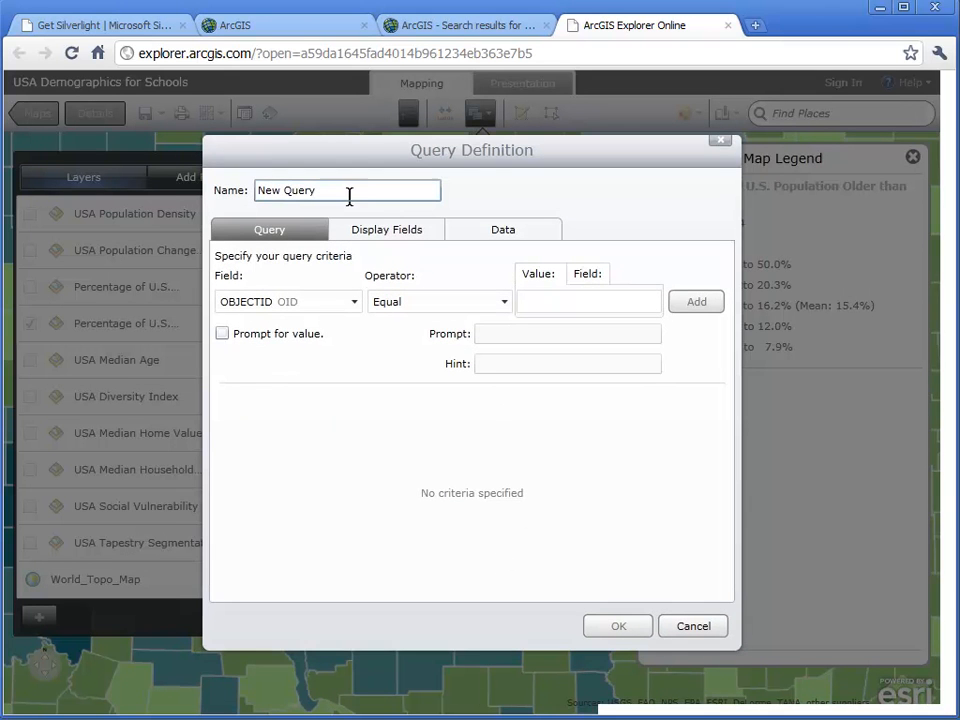
- Name the query "FL Cntys %>65" and review the layer's sample data across all its fields
left_click_drag(336, 191, 259, 191)
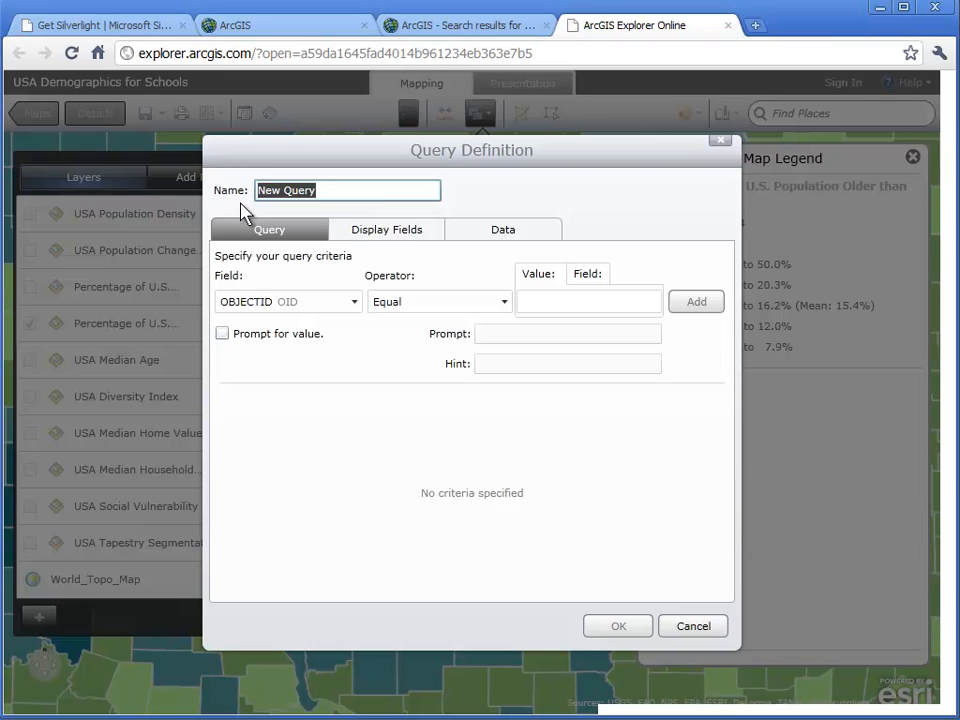
type("FL Cntys %>65")
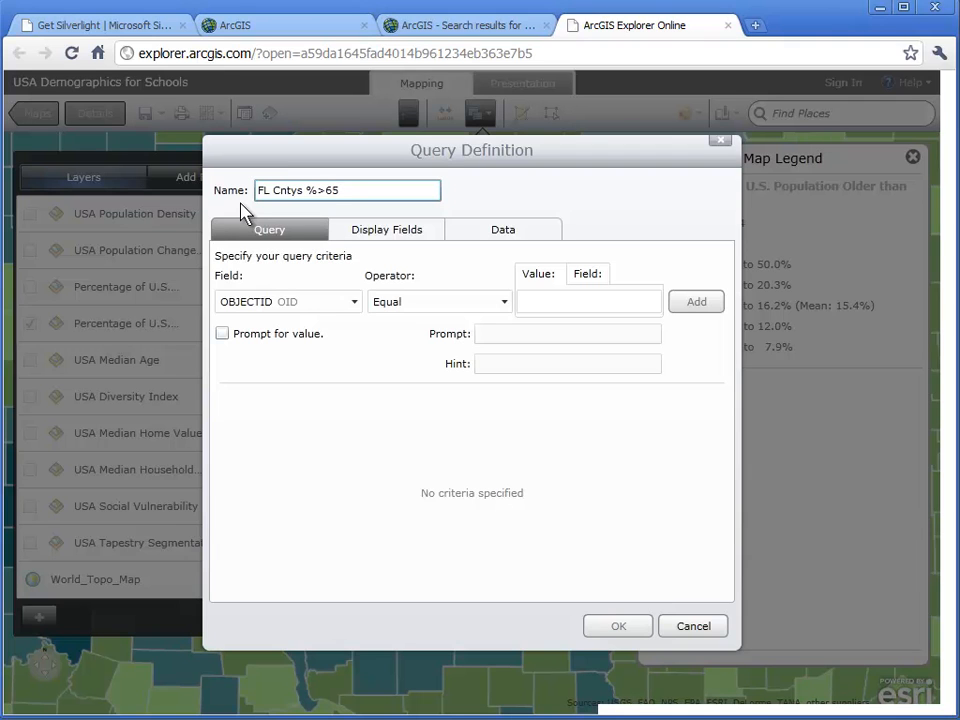
left_click(504, 238)
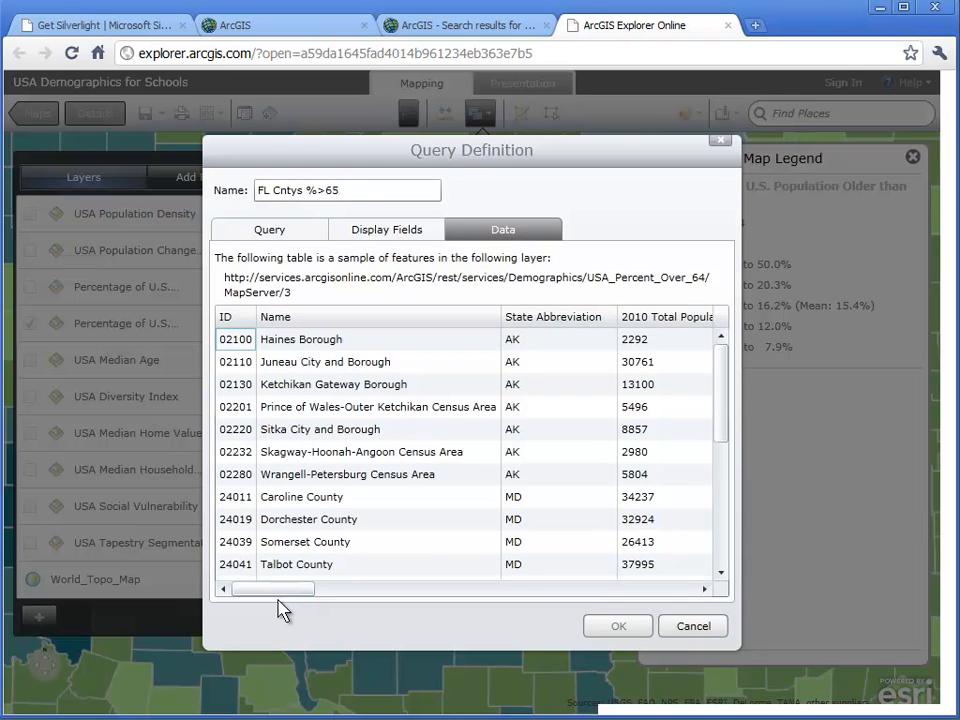
left_click_drag(282, 590, 703, 596)
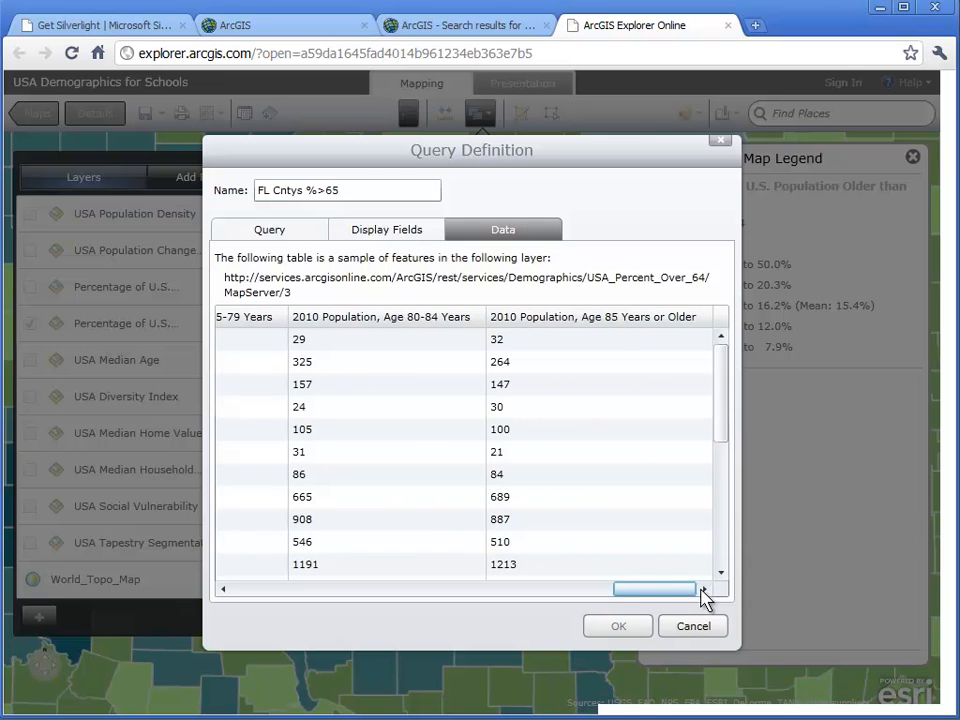
- Exclude Land Area in Square Miles, 2010 Total Population by 5-Year Age Base and the five age-group fields from 65-69 upward from the visible fields
left_click(413, 236)
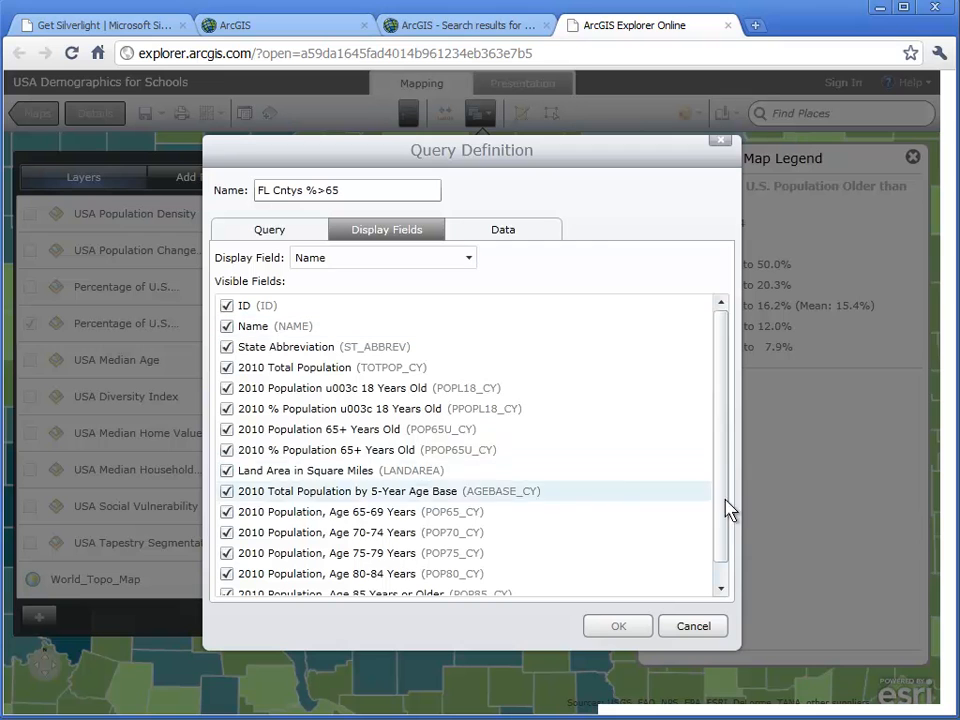
left_click(724, 578)
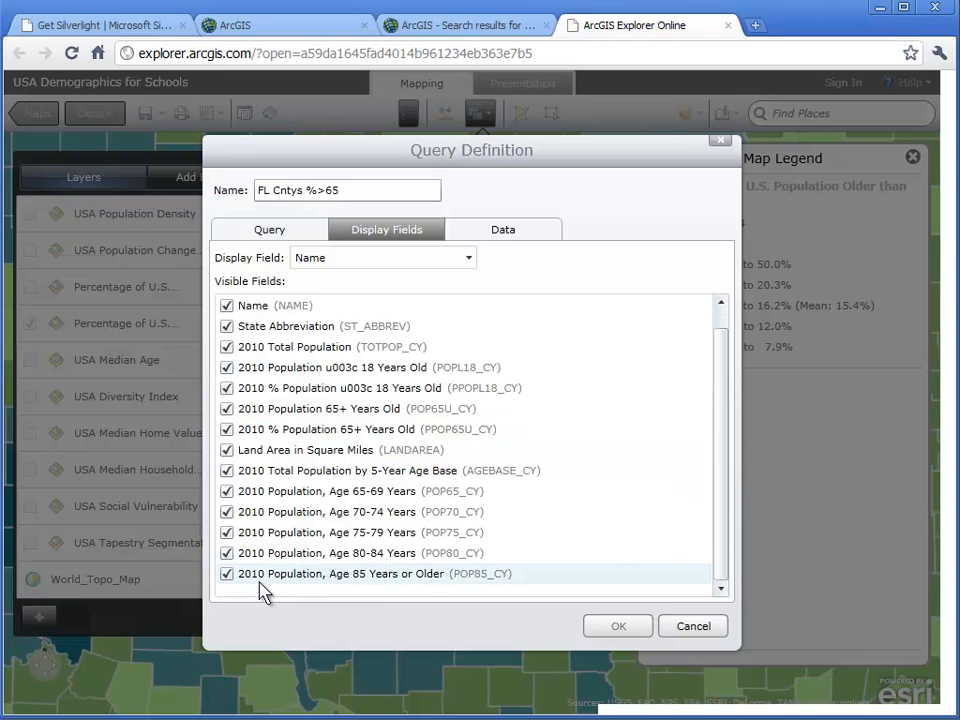
left_click(227, 577)
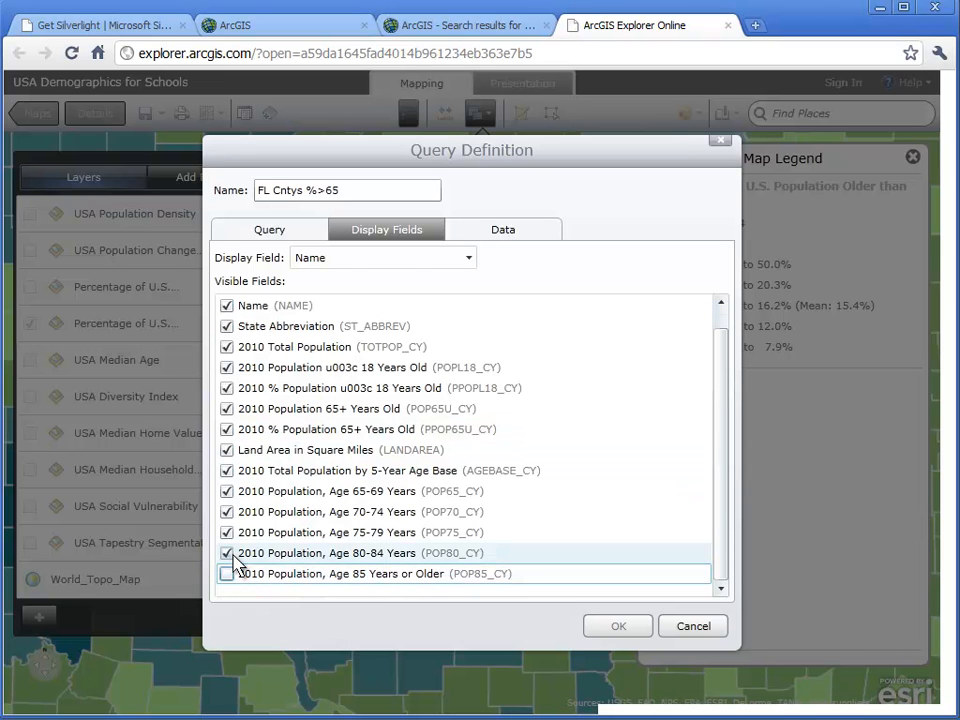
left_click(231, 555)
left_click(229, 533)
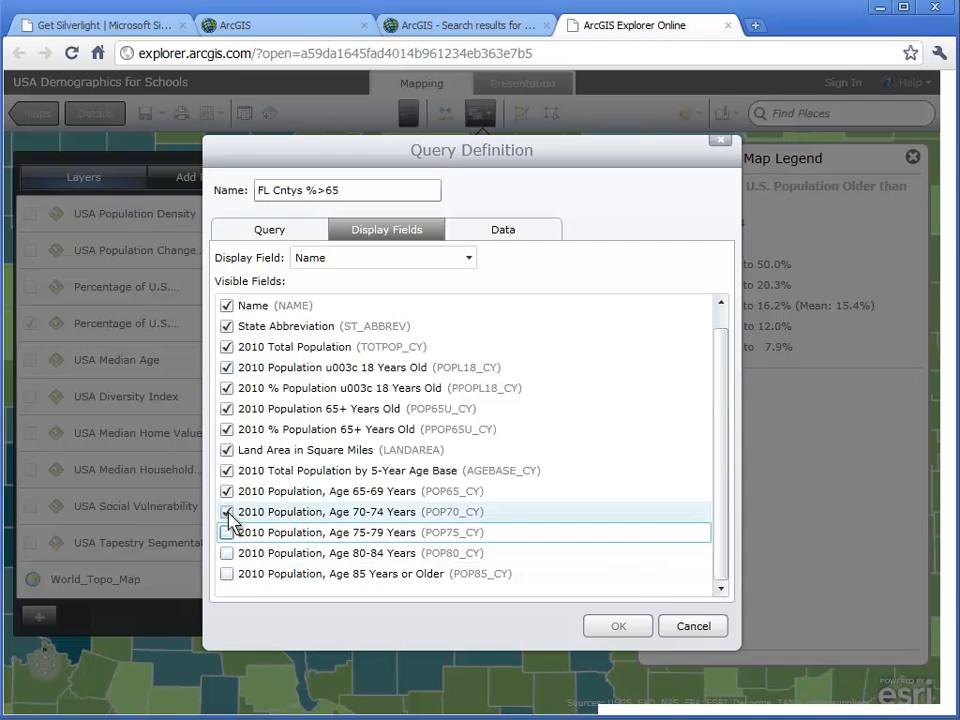
left_click(228, 509)
left_click(228, 493)
left_click(228, 471)
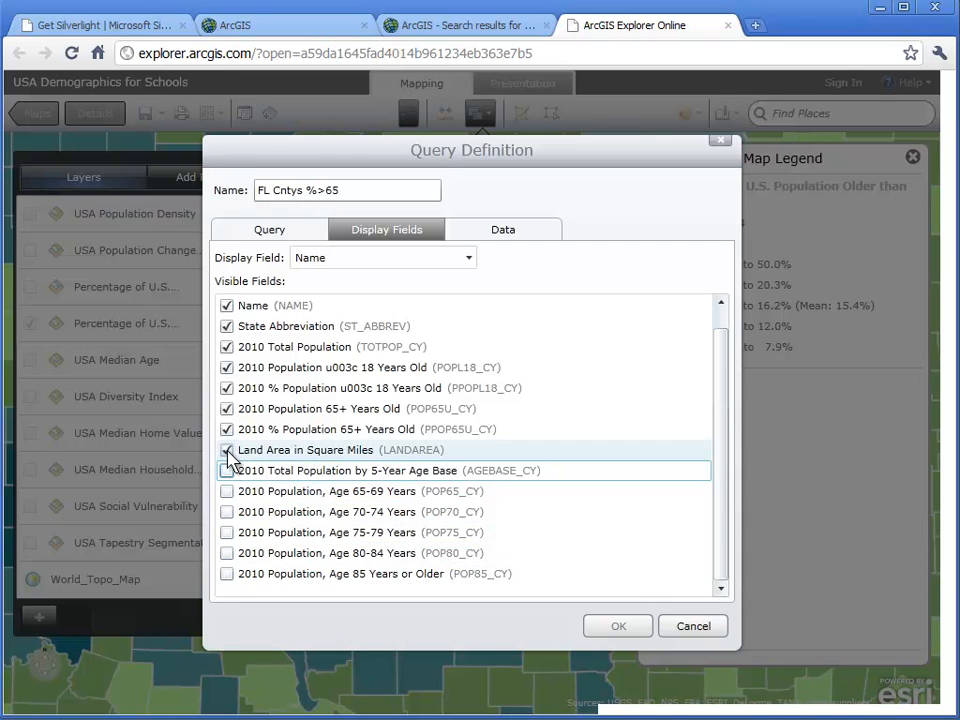
left_click(228, 451)
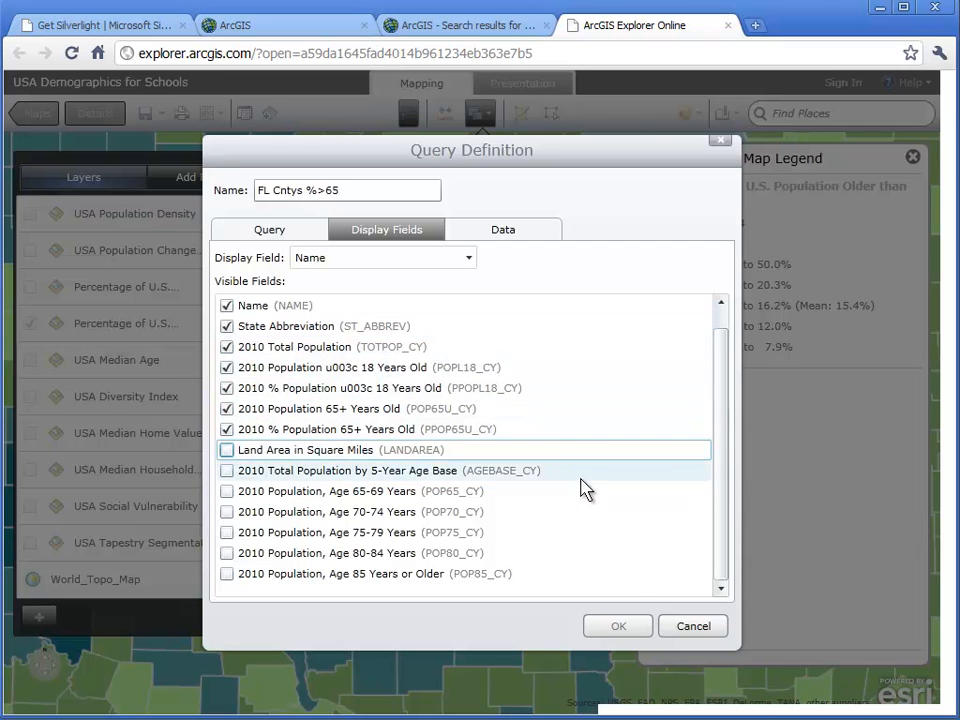
- Add the query criterion State Abbreviation Equal FL
left_click(284, 231)
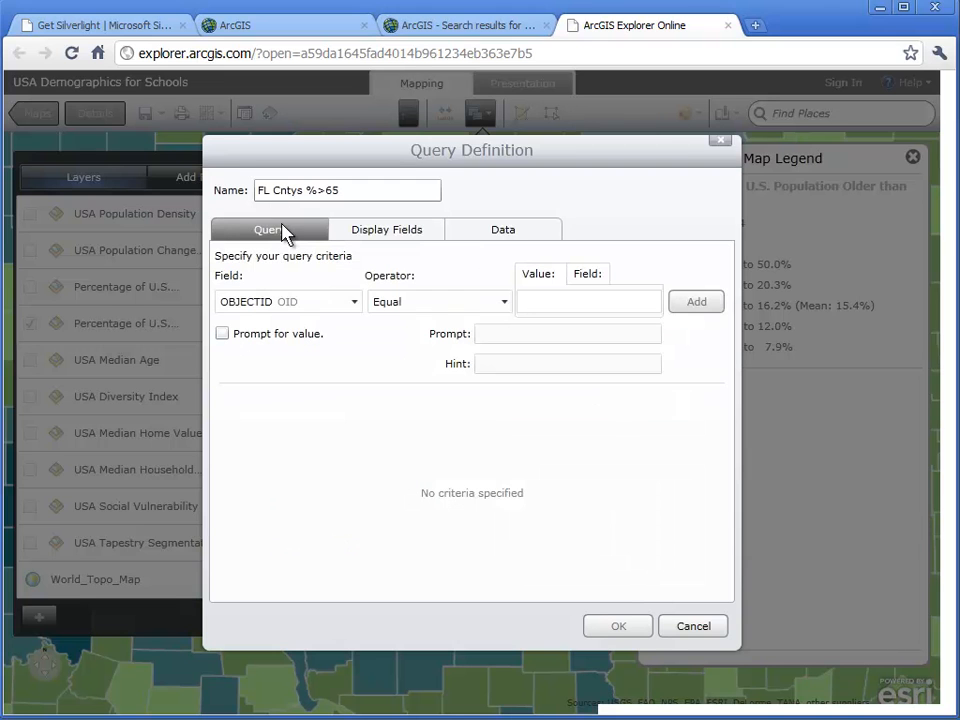
left_click(355, 303)
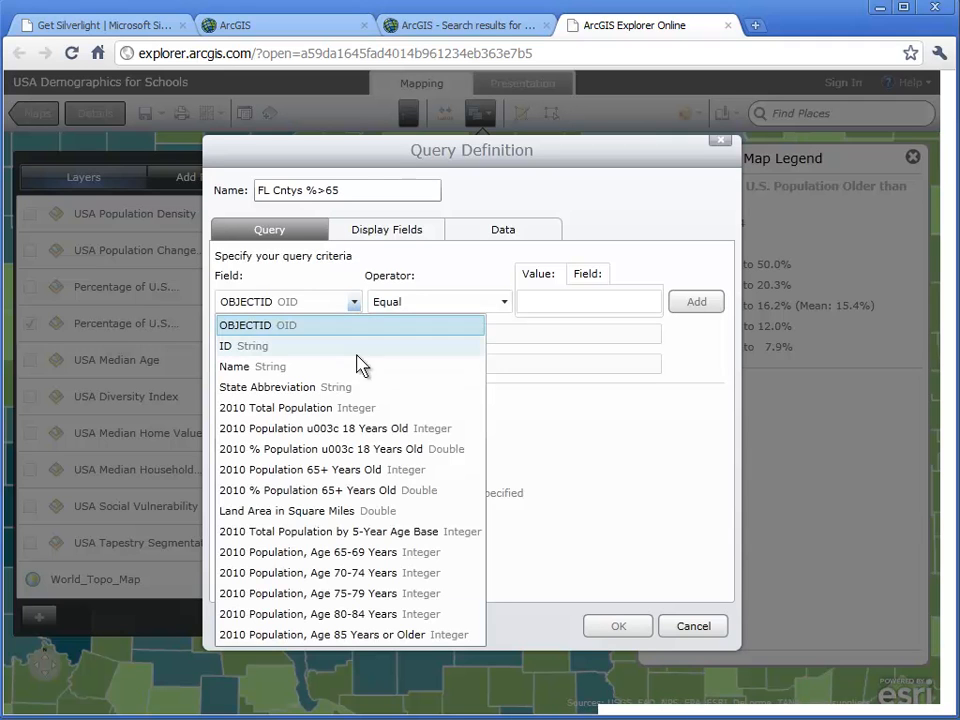
left_click(336, 391)
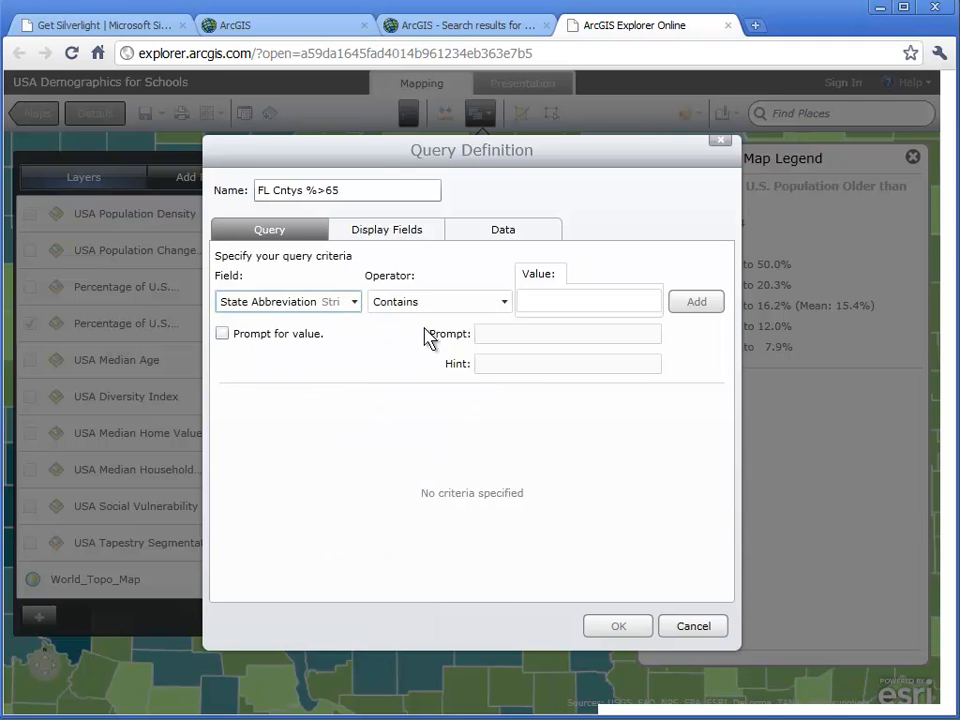
left_click(476, 303)
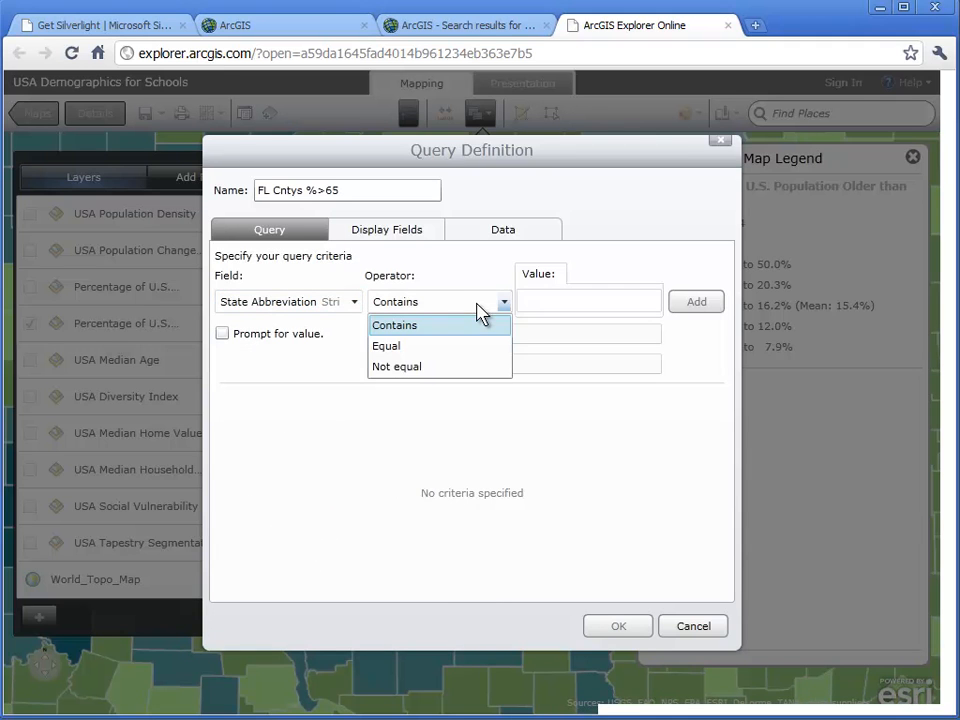
left_click(466, 346)
left_click(536, 303)
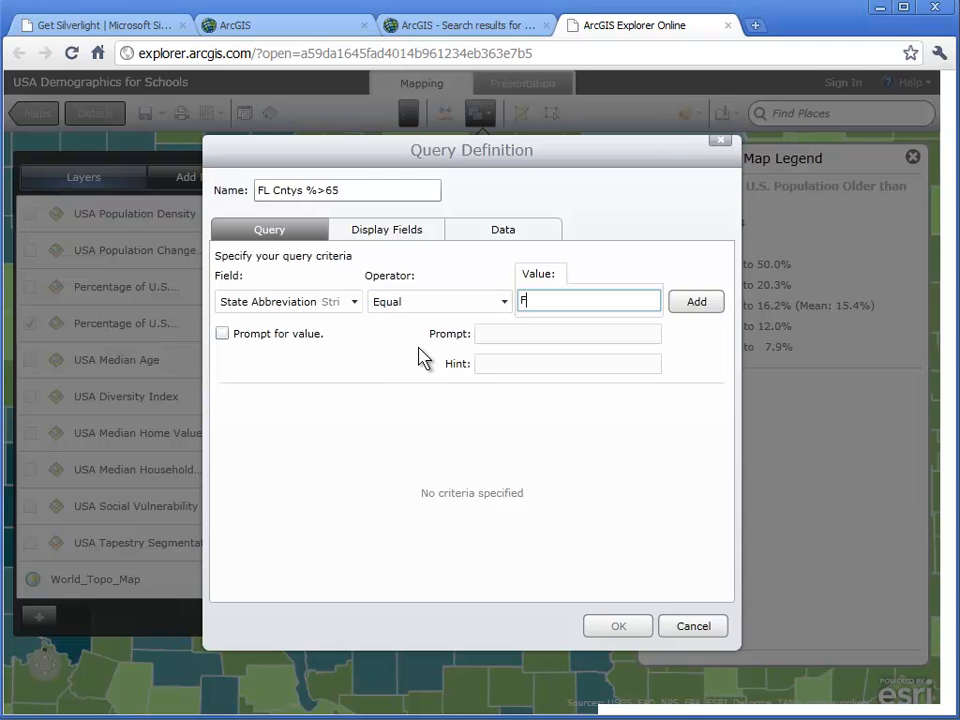
left_click(696, 303)
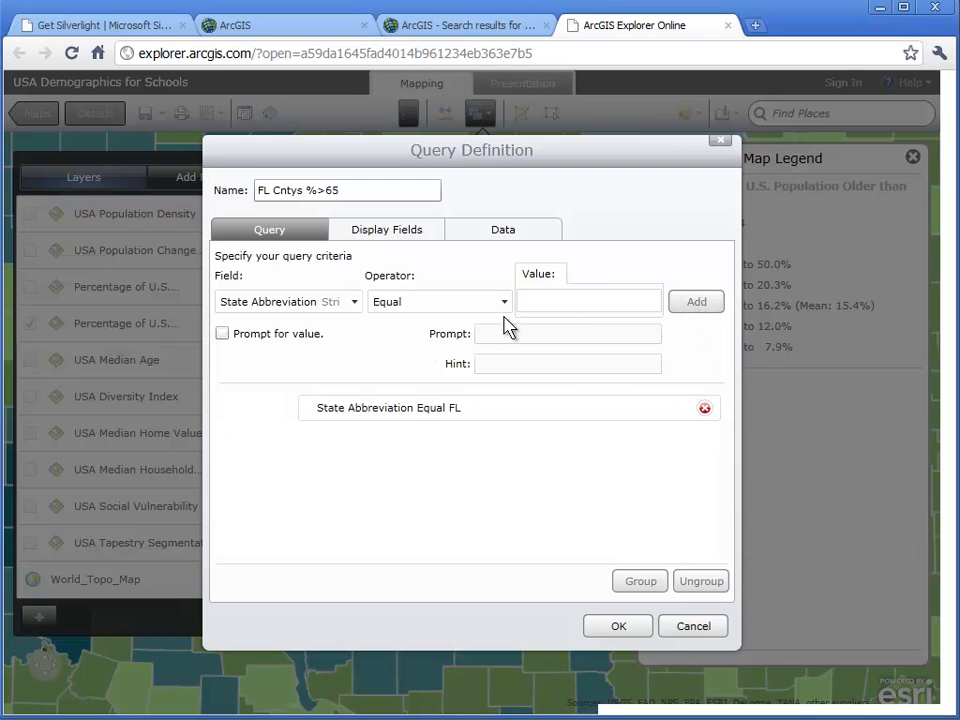
- Add the criterion 2010 % Population 65+ Years Old Greater than 0, prompting for the value with "Number 0 - 50", and confirm the query definition
left_click(355, 302)
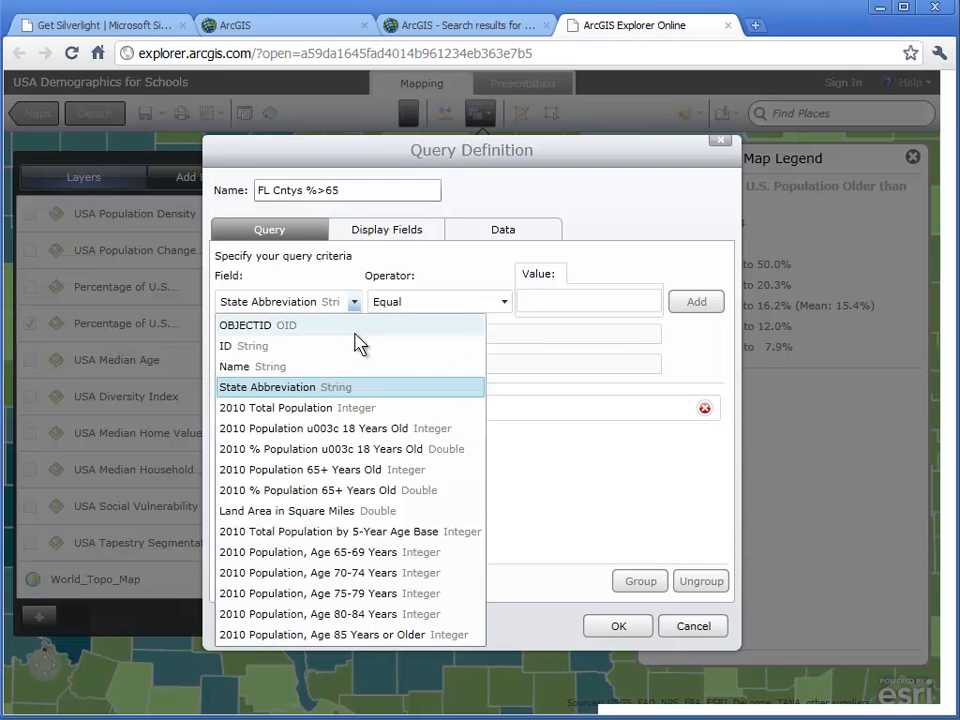
left_click(372, 491)
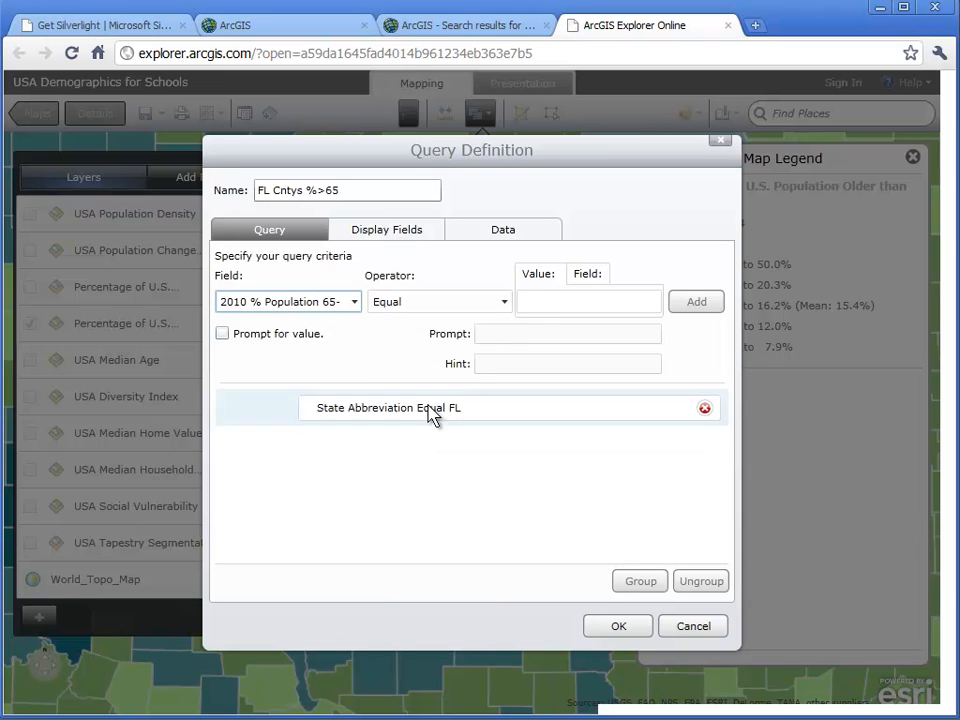
left_click(506, 306)
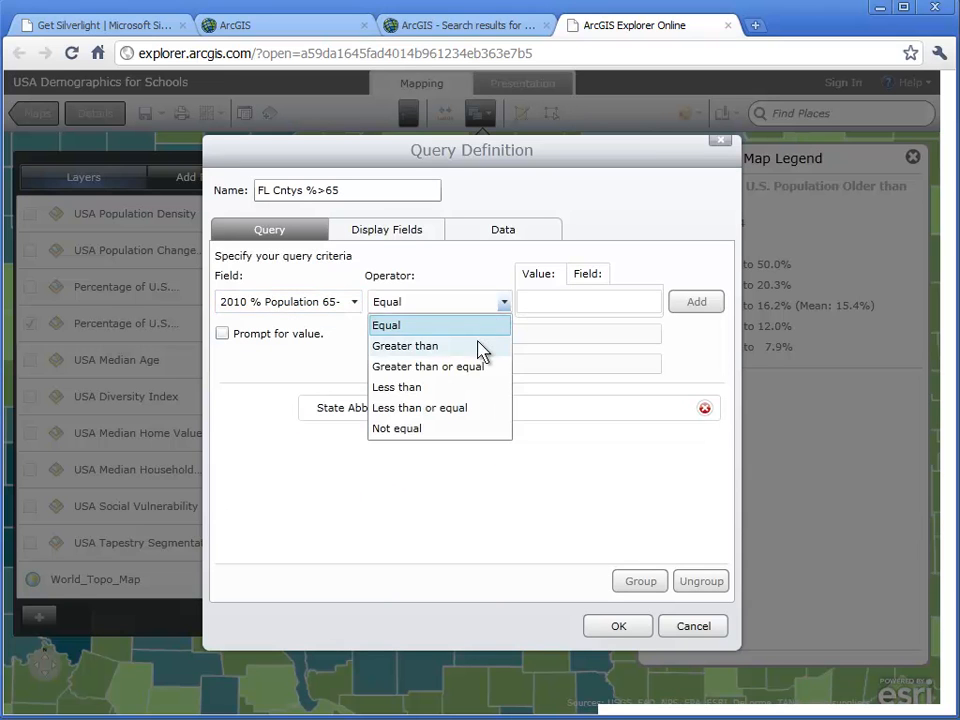
left_click(482, 347)
left_click(549, 306)
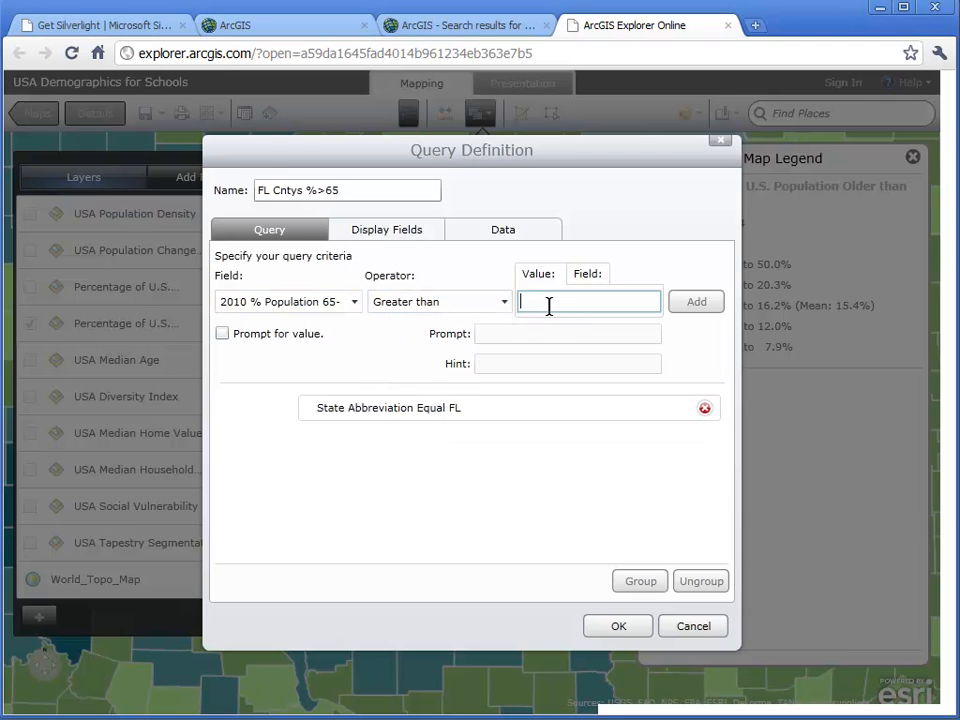
type("0")
left_click(222, 334)
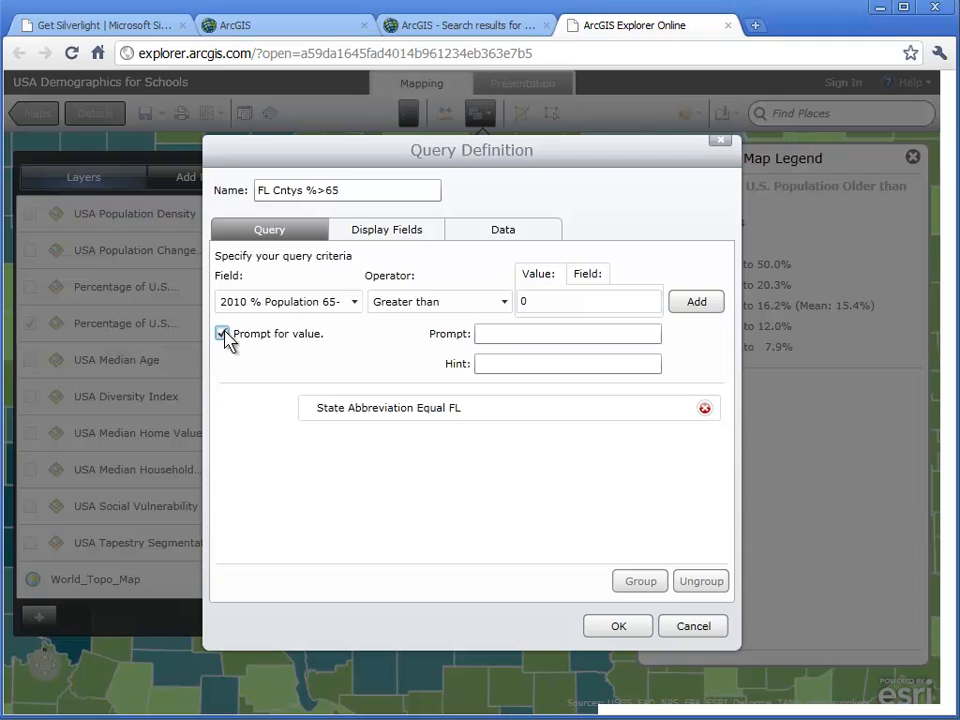
left_click(484, 334)
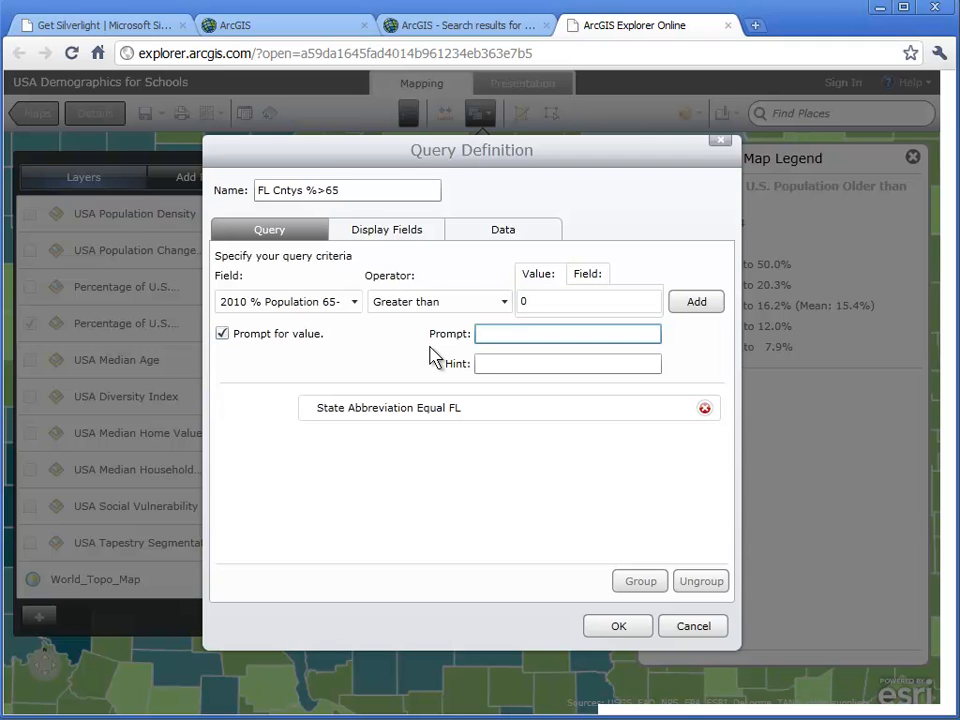
type("Number 0 - 50")
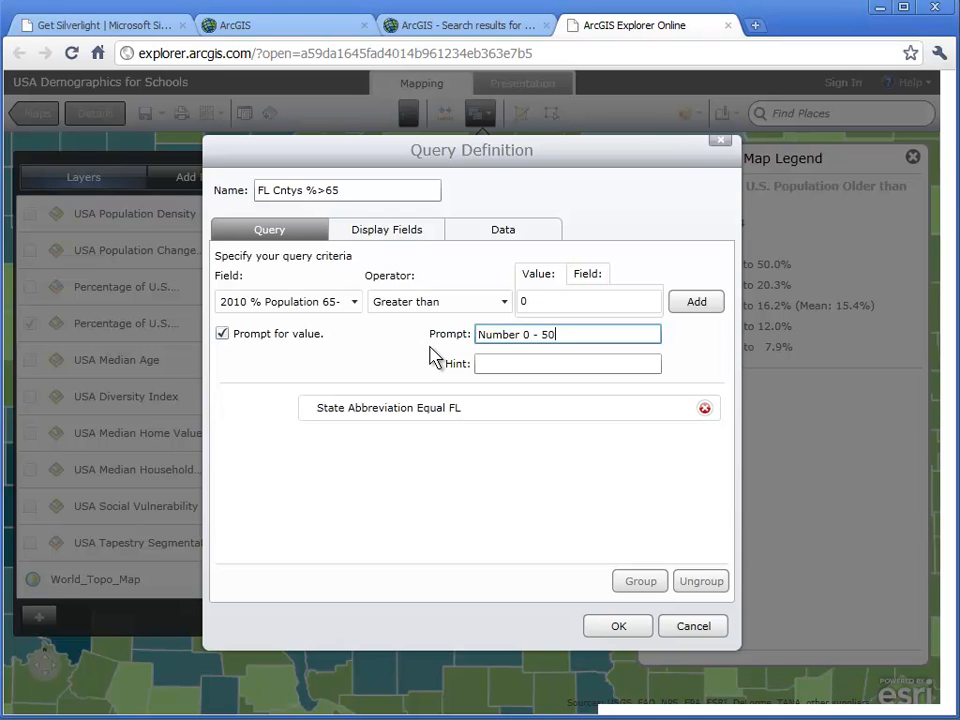
left_click(698, 303)
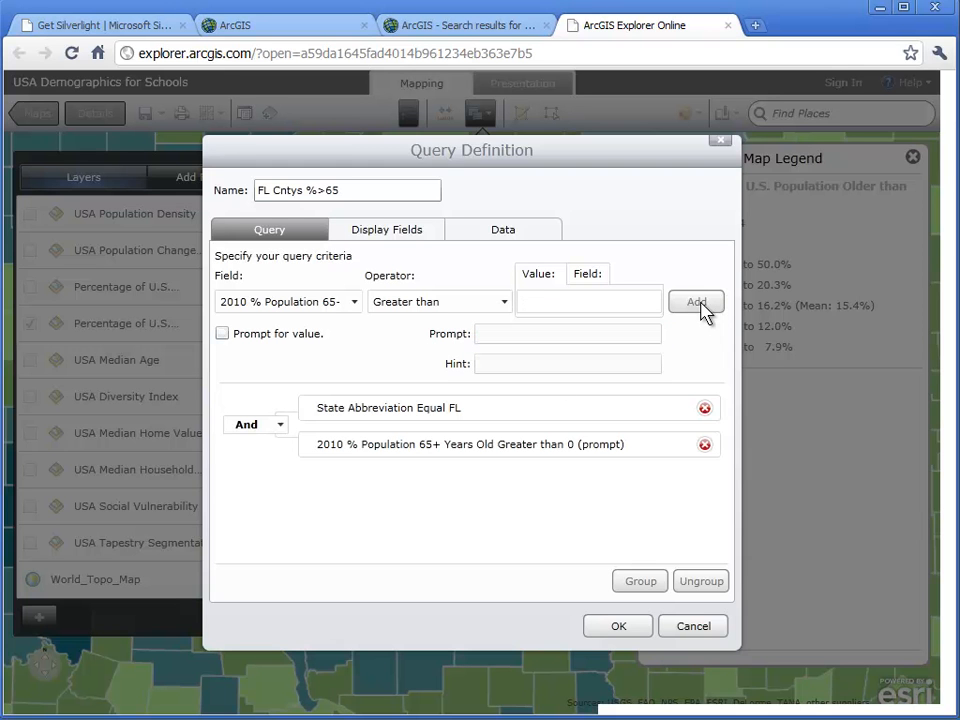
left_click(620, 627)
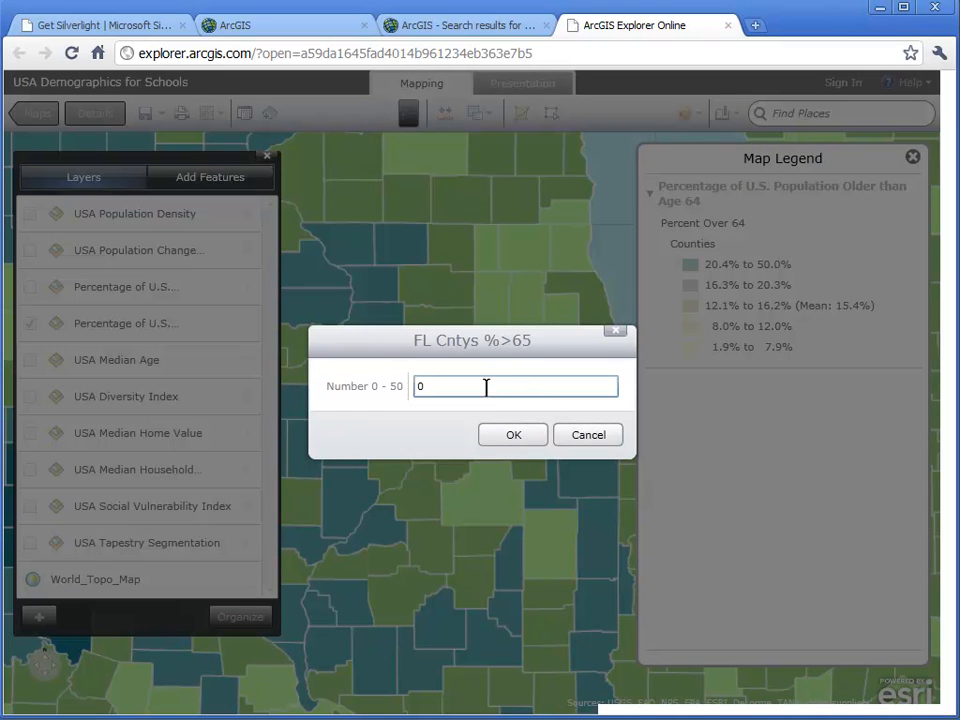
- Run the FL Cntys %>65 query with the value 0 and frame all matching Florida counties on the map
left_click(511, 436)
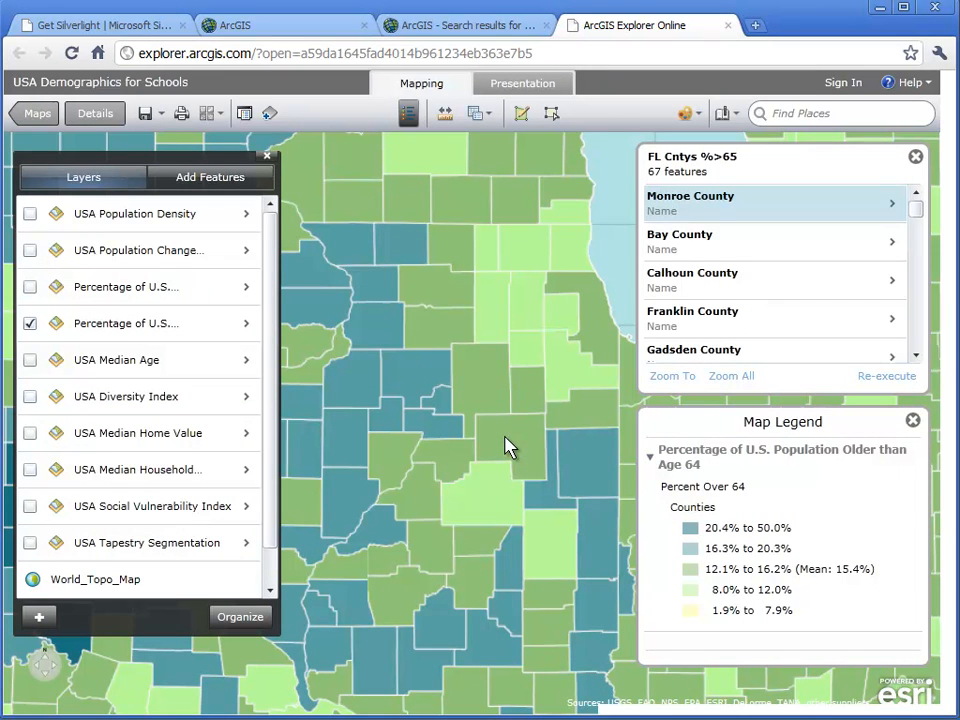
left_click(716, 377)
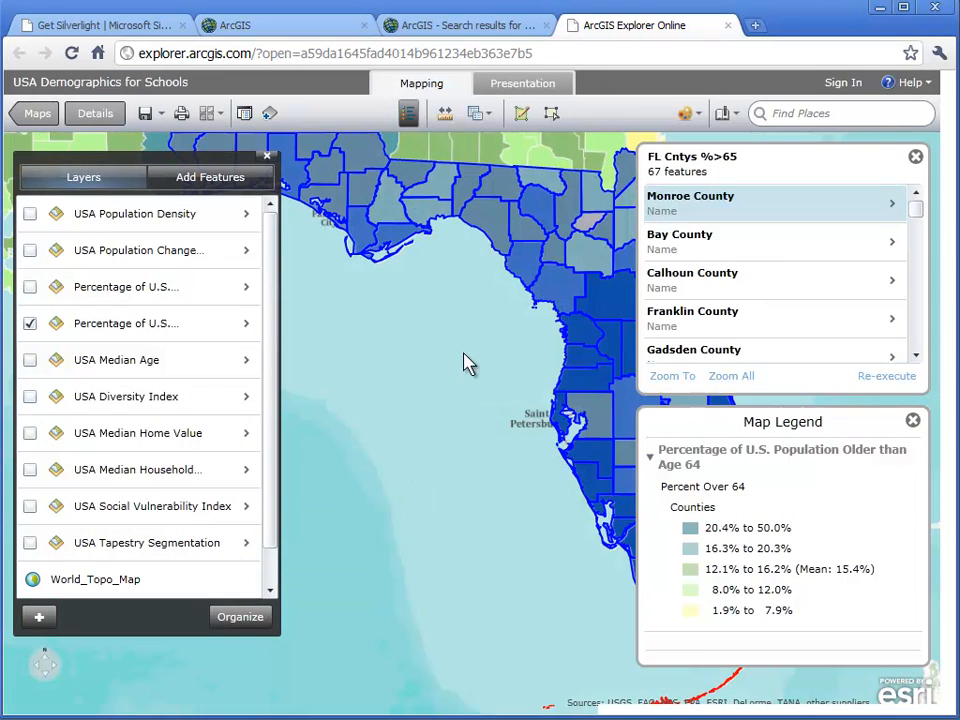
left_click(268, 160)
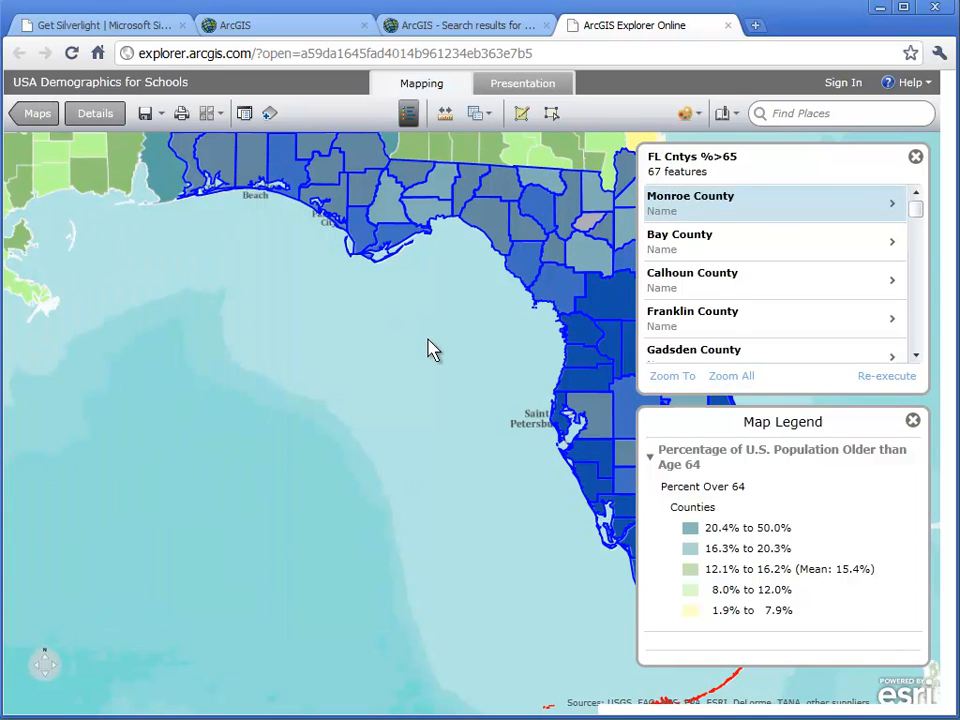
left_click_drag(429, 349, 272, 368)
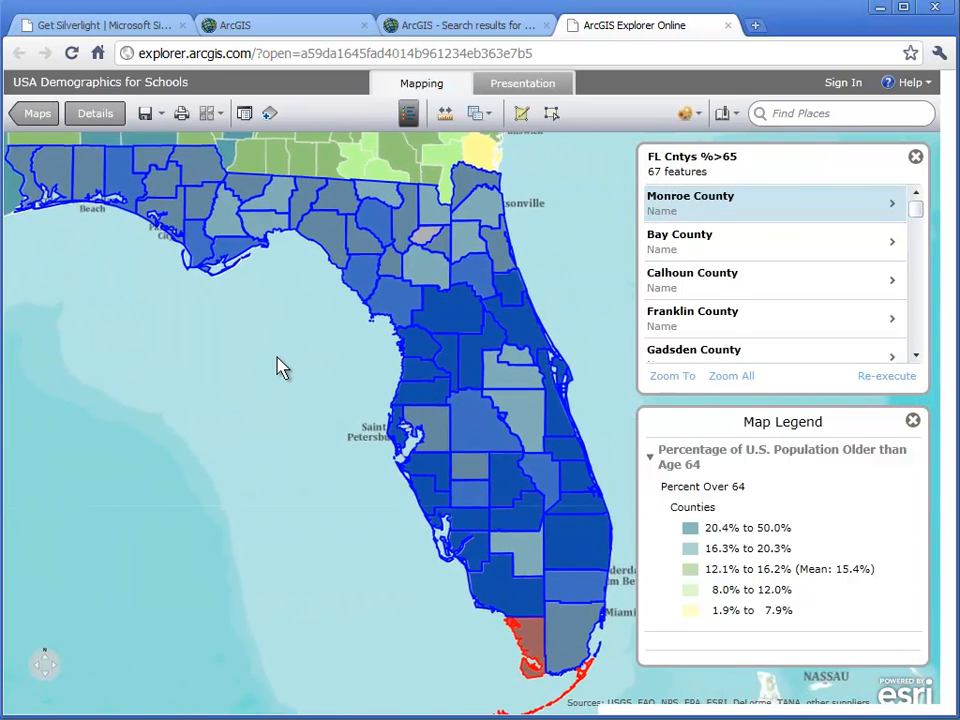
- Browse the individual county records in the query results from Monroe County through Holmes County, and return to the results list
left_click(893, 207)
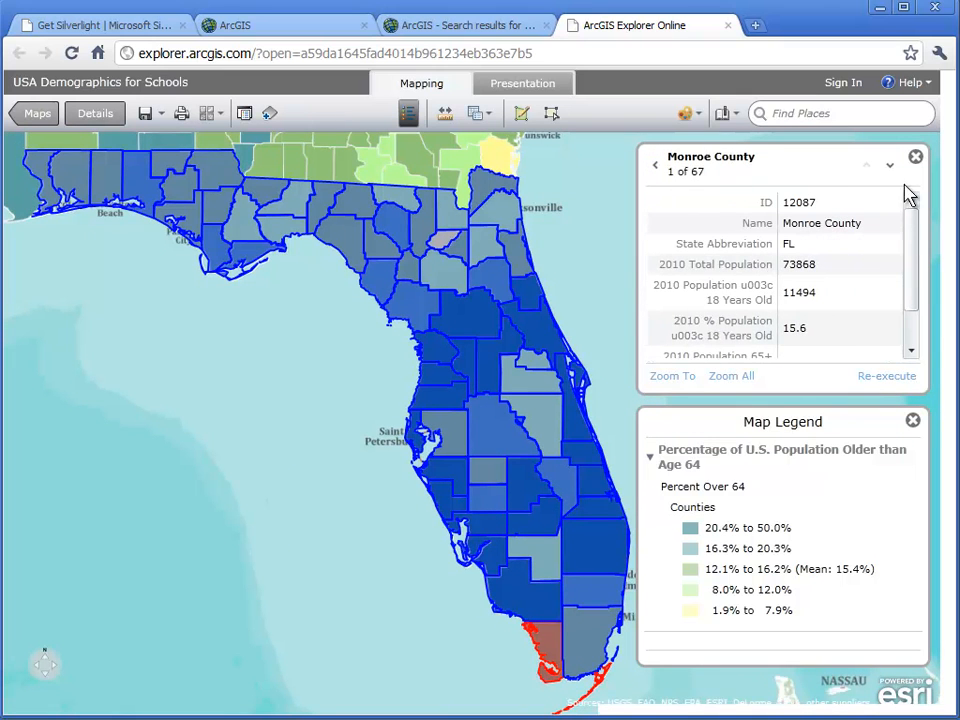
left_click(891, 167)
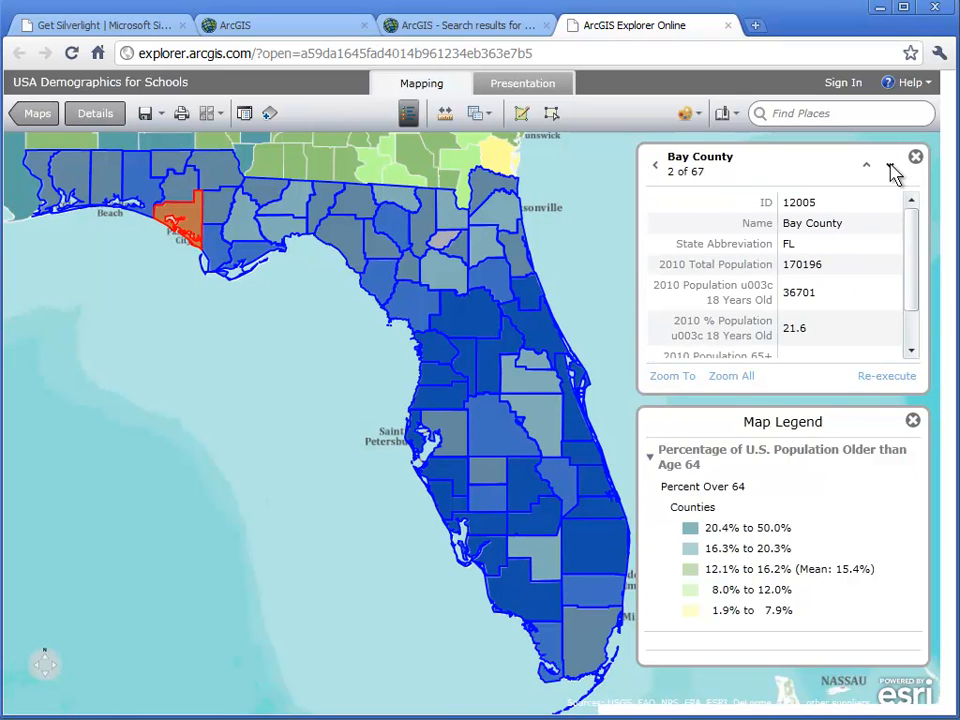
left_click(891, 167)
left_click(891, 167)
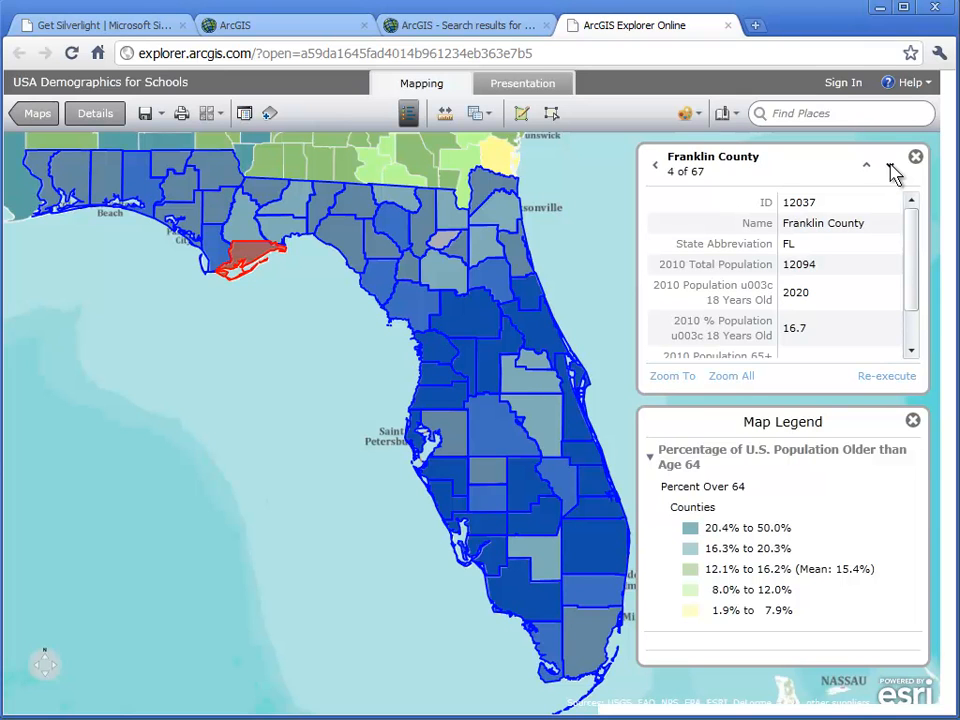
left_click(891, 167)
left_click(891, 167)
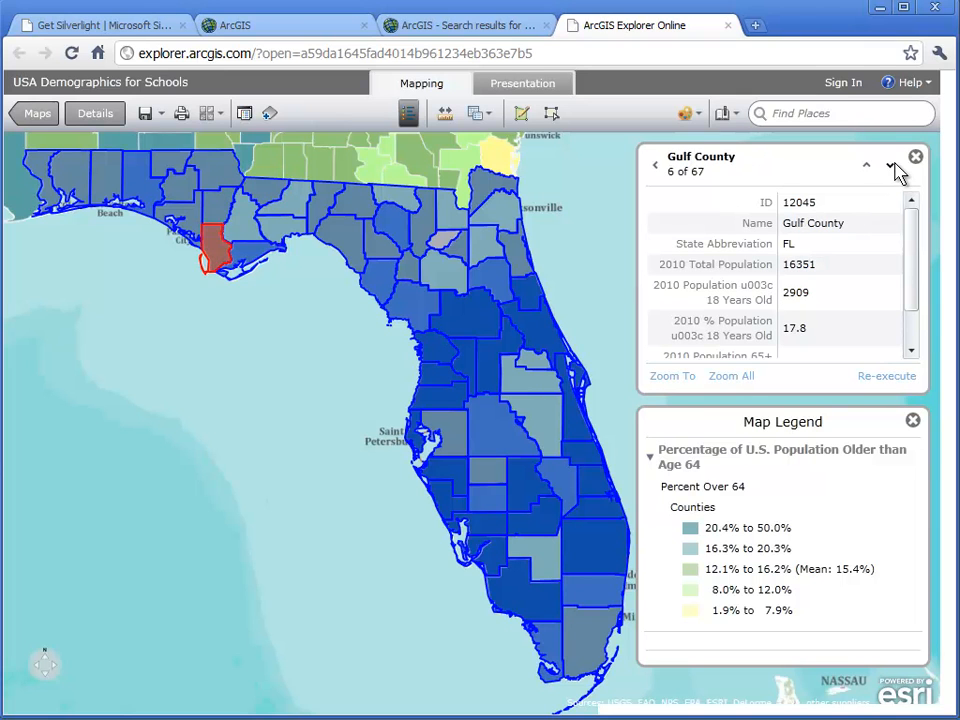
left_click(891, 167)
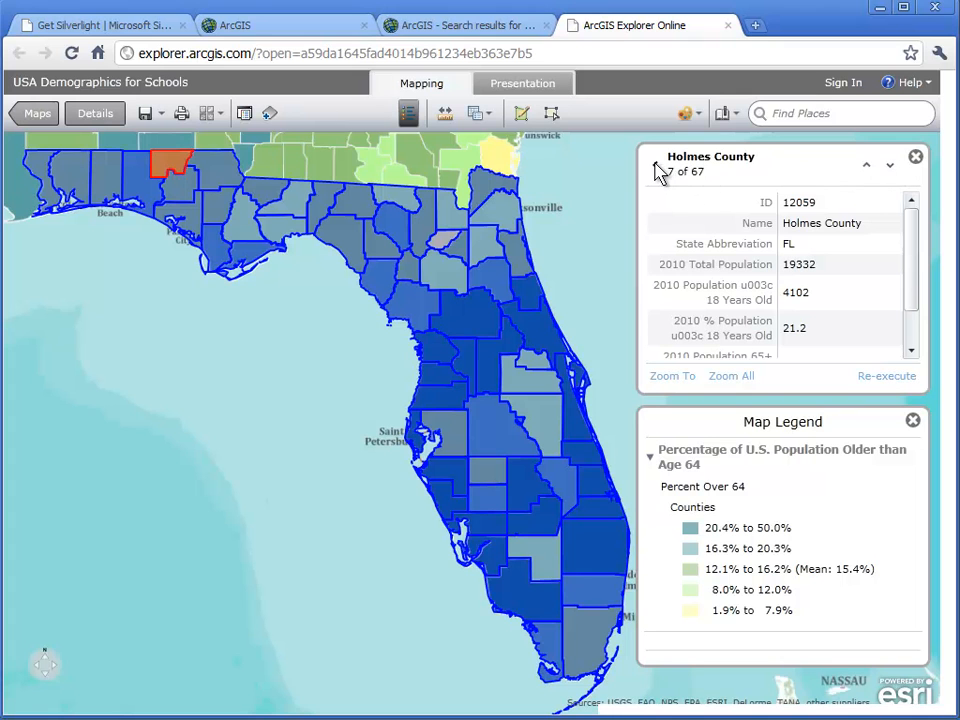
left_click(659, 168)
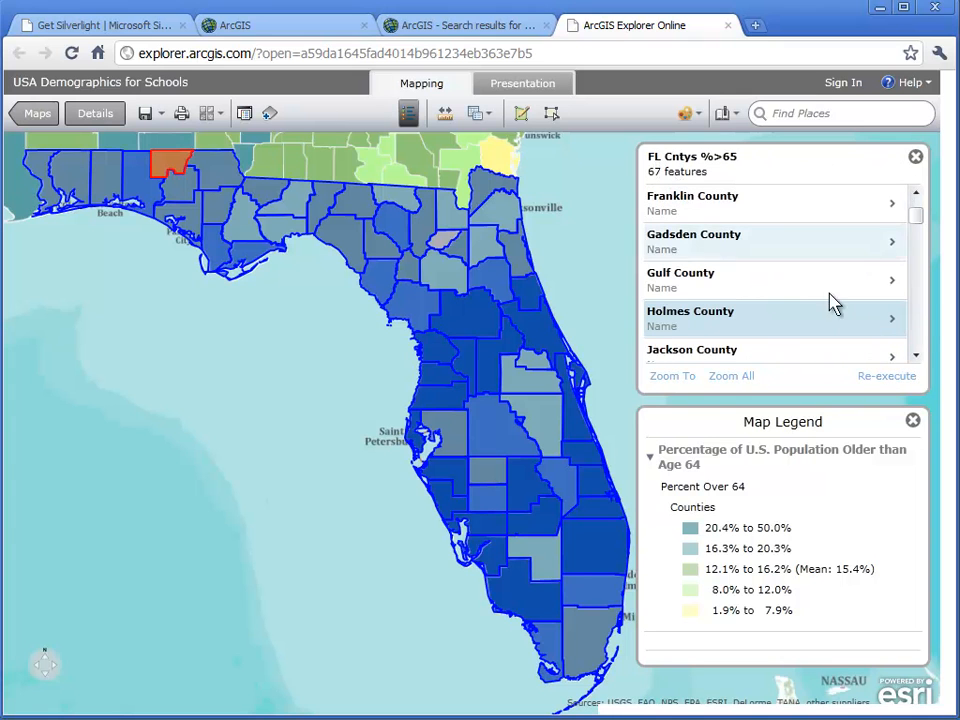
- Re-execute the Florida county query with a different minimum percentage of residents aged 65+
left_click(886, 377)
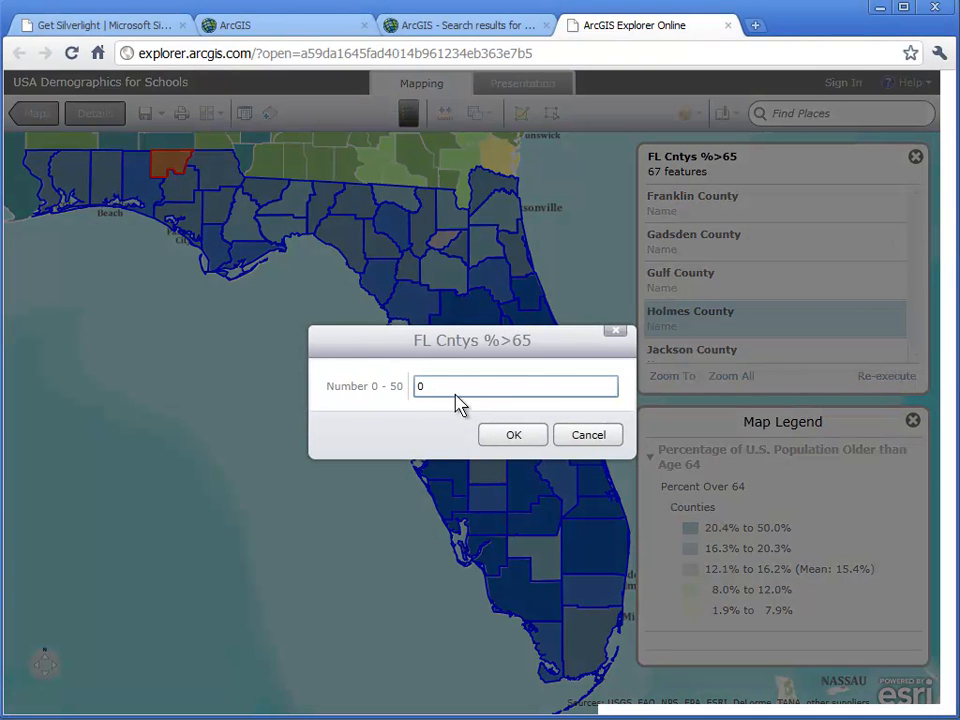
left_click_drag(444, 386, 418, 386)
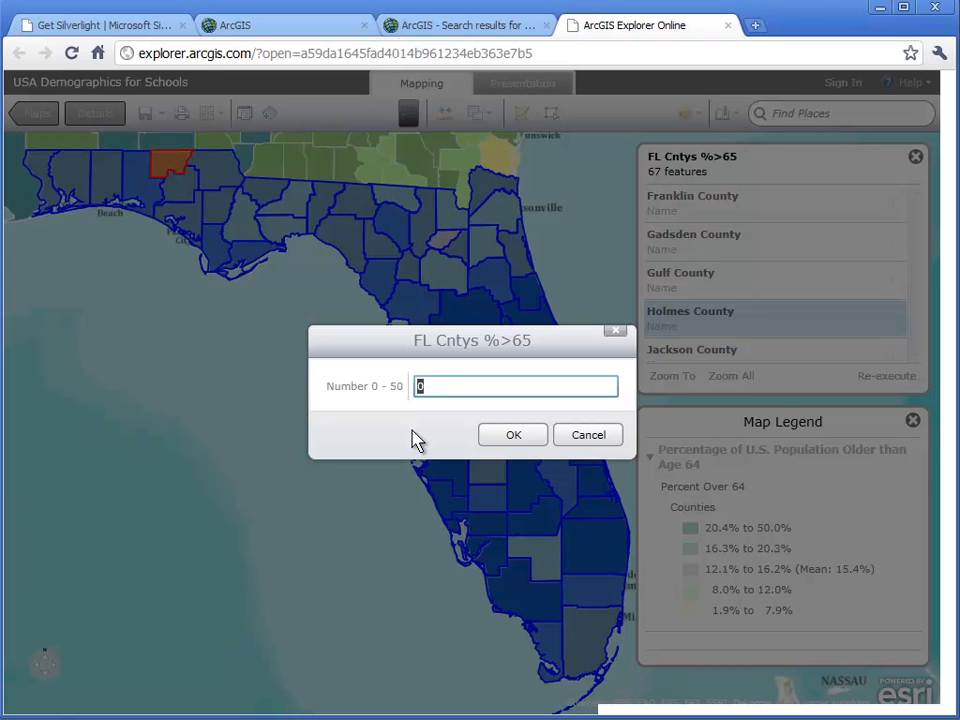
left_click(520, 440)
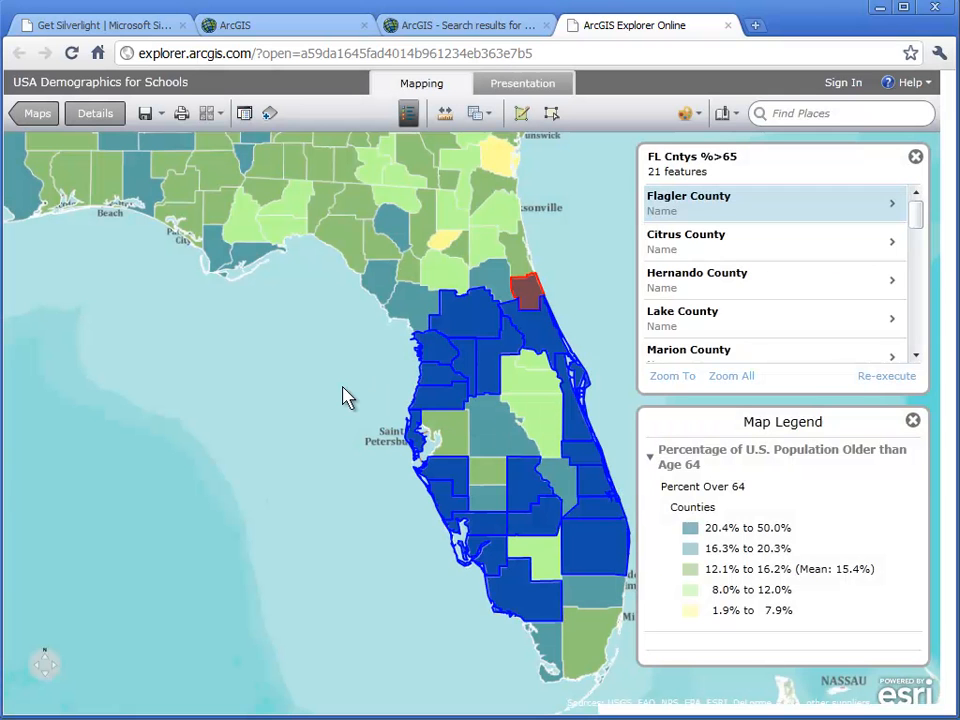
- Re-execute the FL Cntys %>65 query with the value 30
left_click(873, 386)
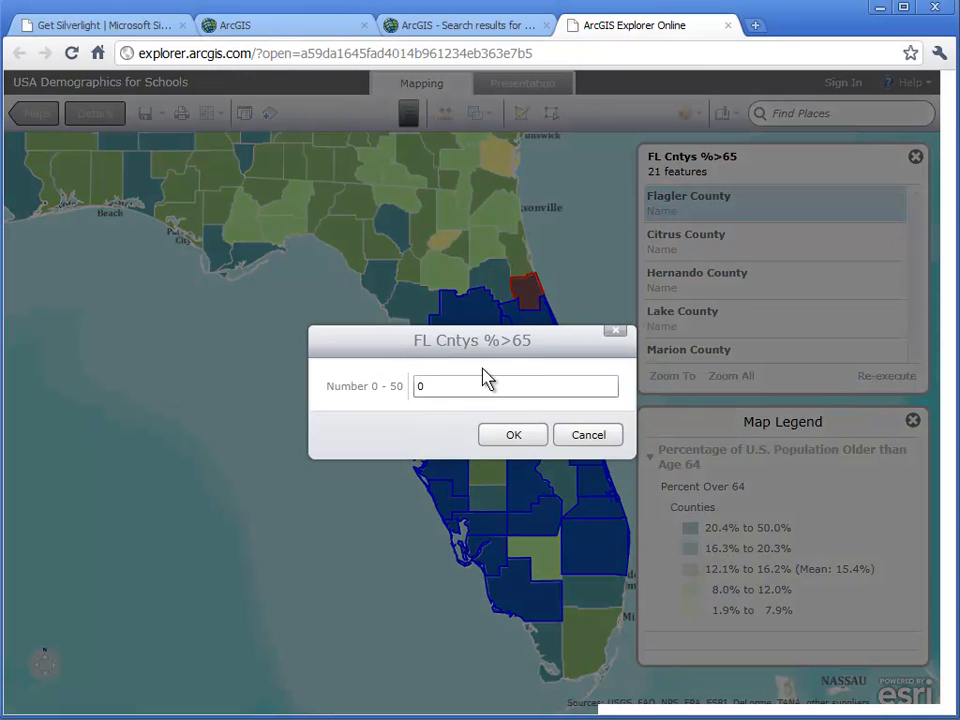
double_click(442, 386)
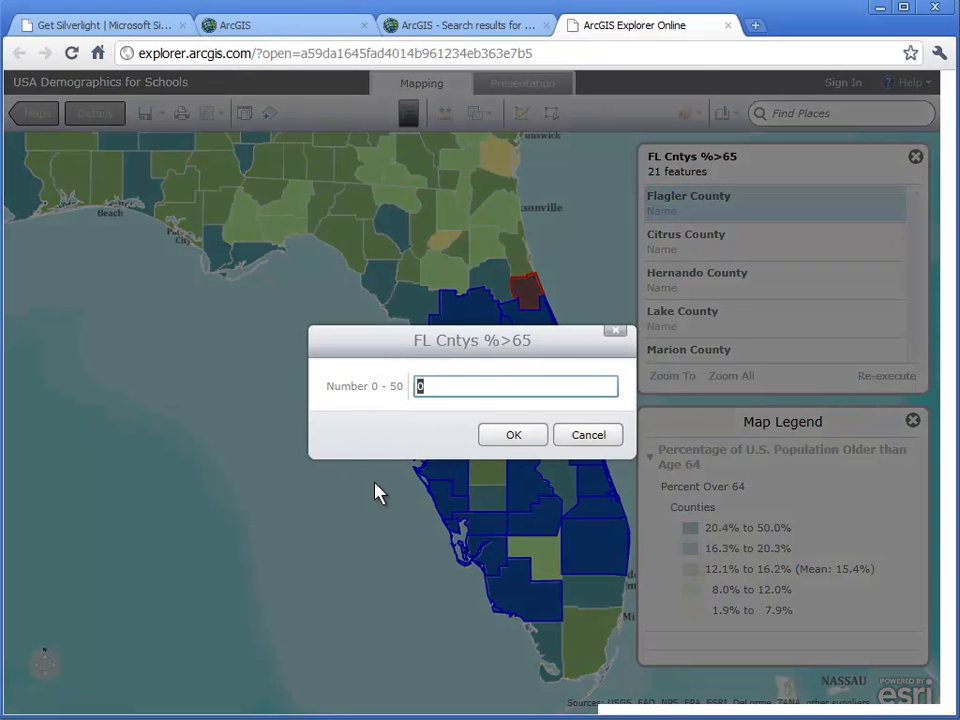
type("30")
left_click(500, 443)
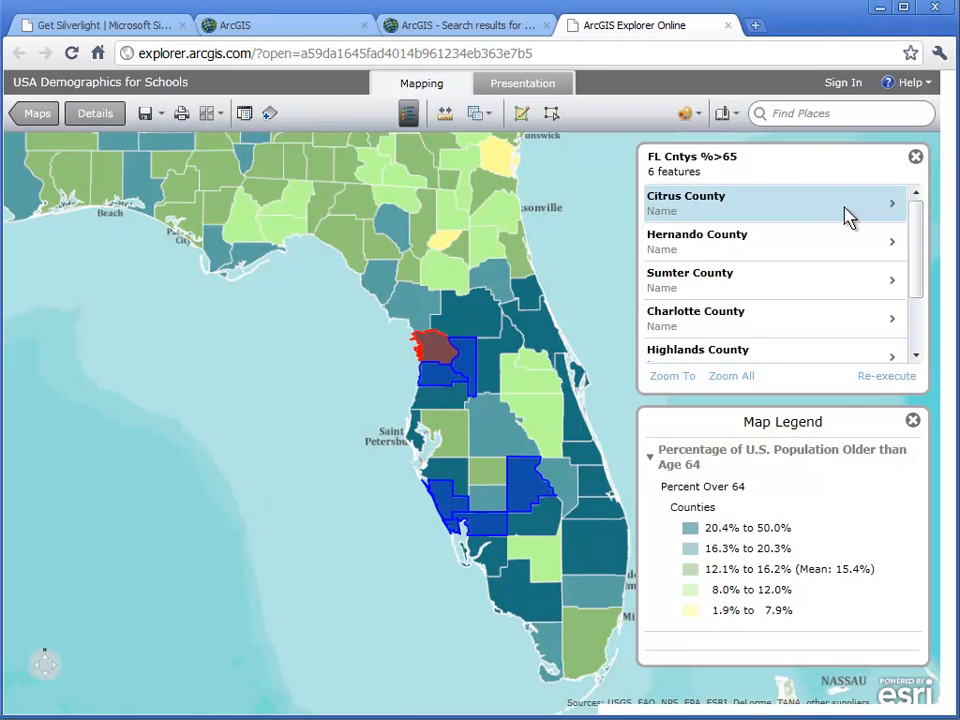
- Examine the 2010 65+ population and percentage fields of each matching county, from Citrus County through Sarasota County
left_click(889, 206)
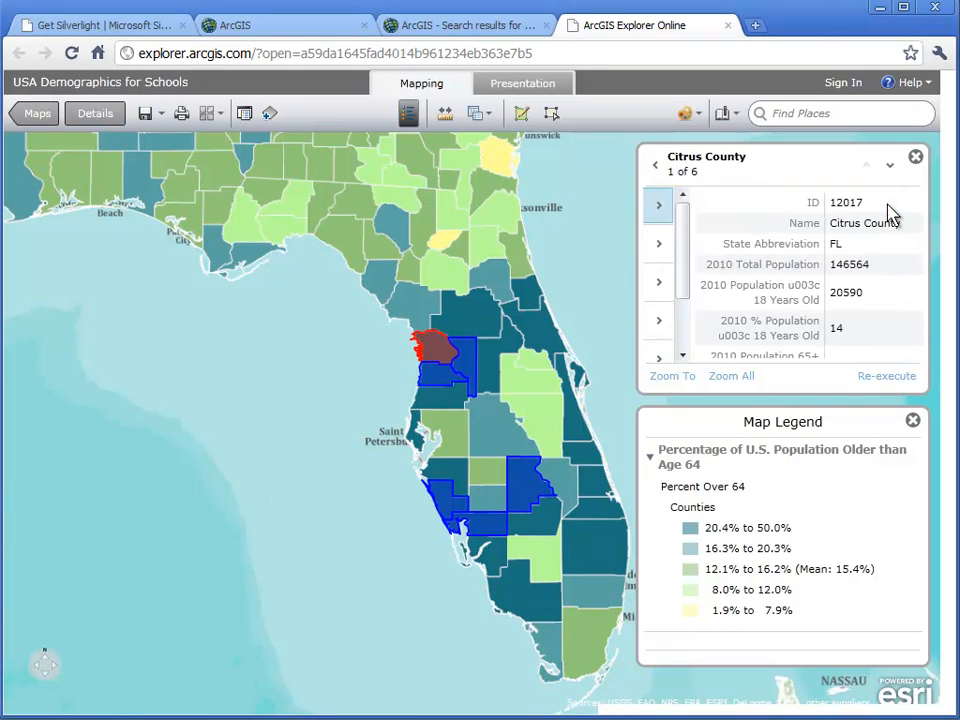
left_click_drag(908, 228, 908, 284)
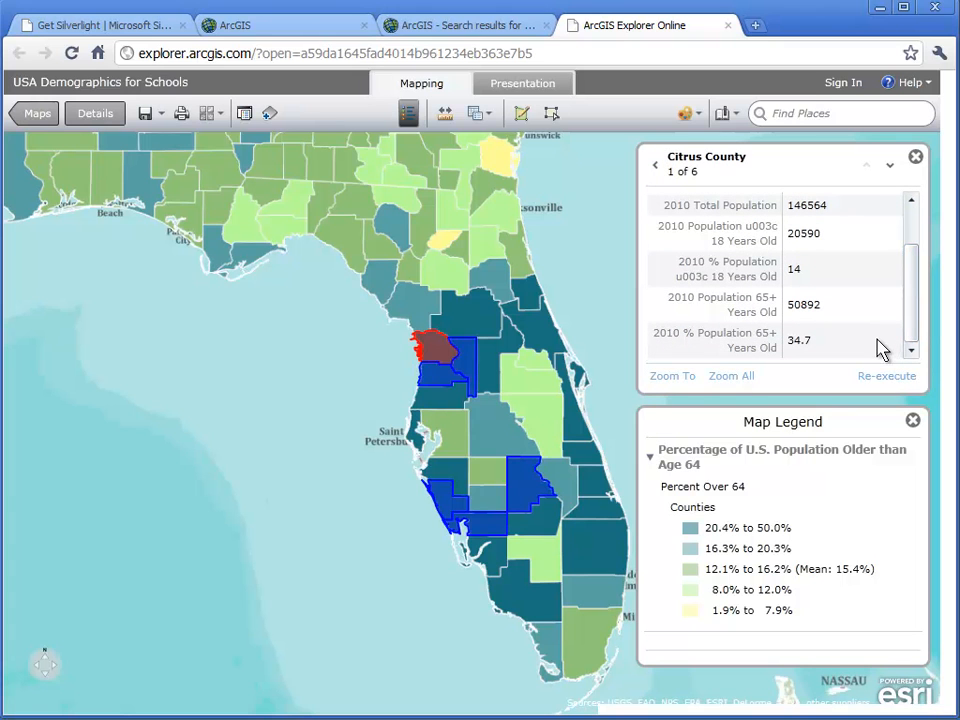
left_click(890, 166)
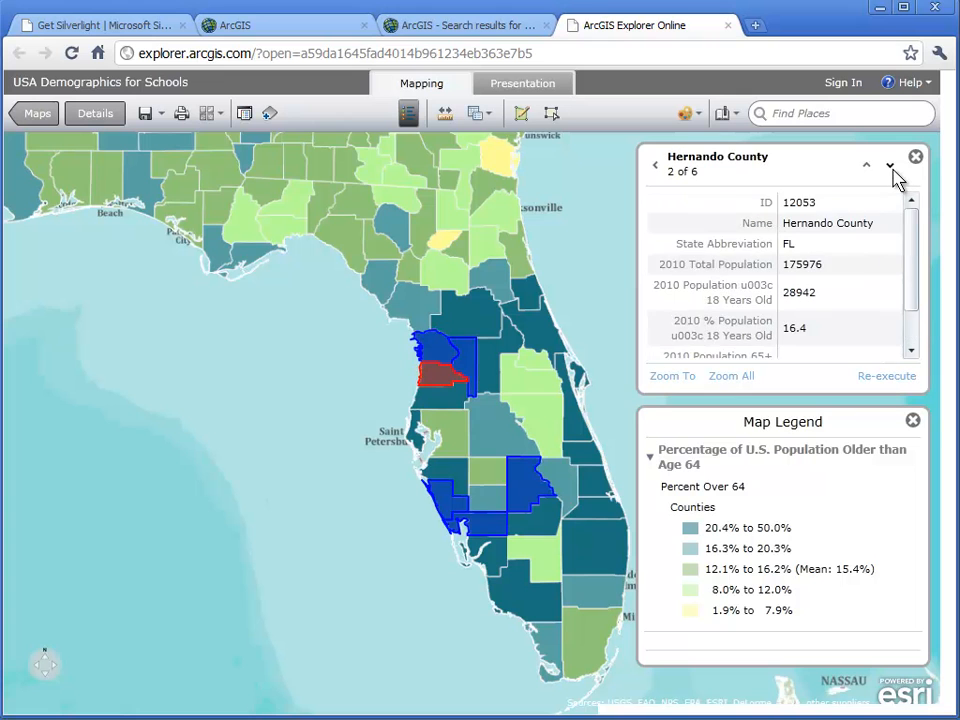
left_click_drag(917, 242, 921, 294)
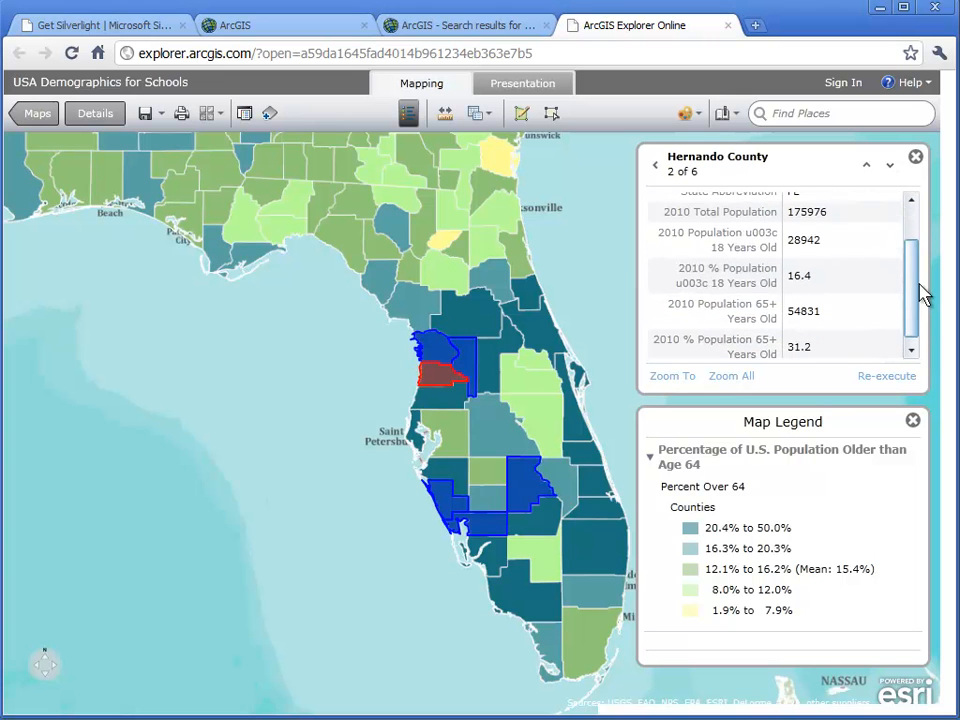
left_click(891, 168)
left_click_drag(921, 236, 921, 280)
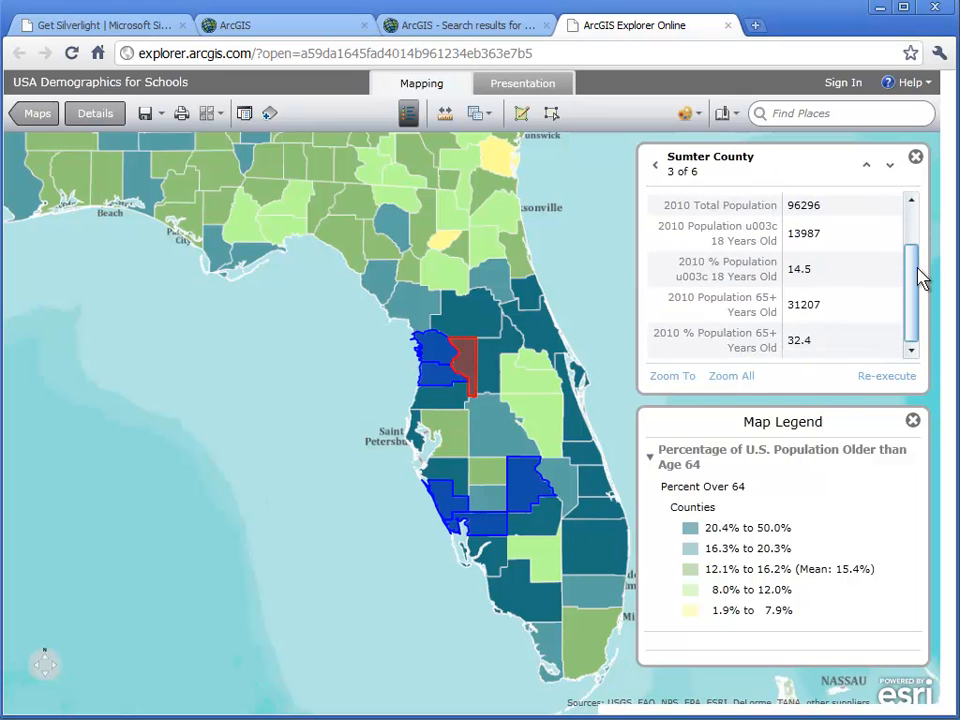
left_click(891, 166)
left_click_drag(913, 231, 913, 251)
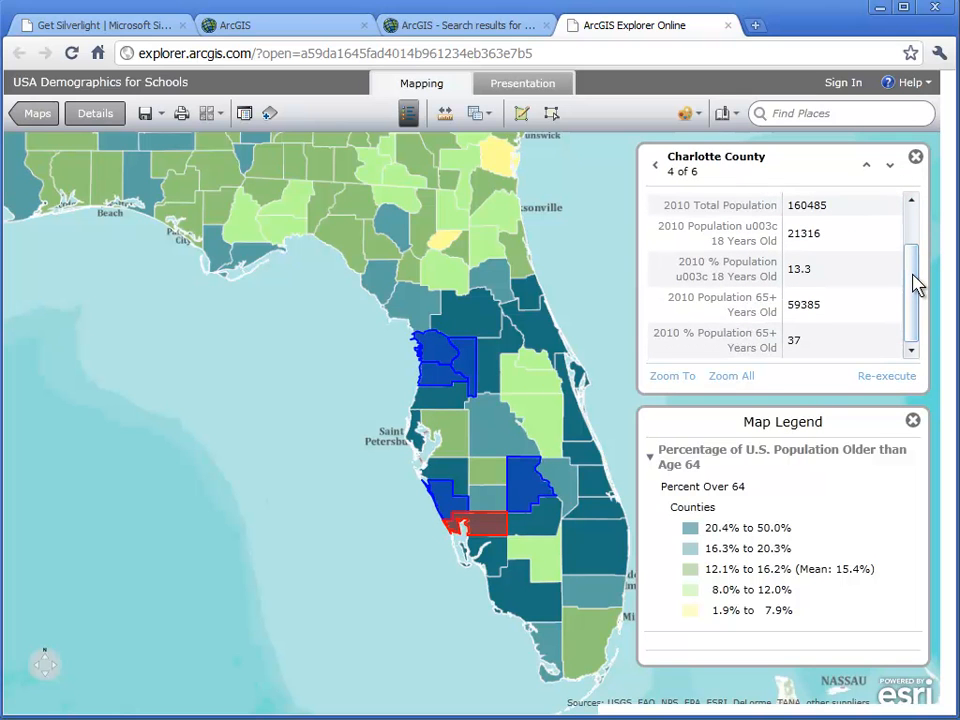
left_click(890, 167)
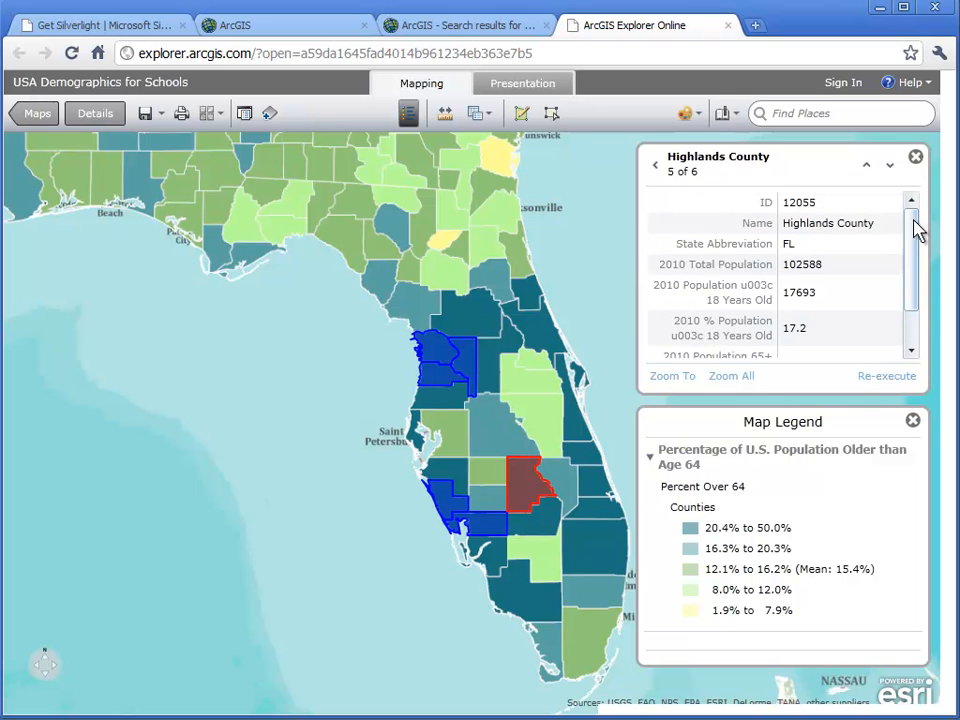
left_click_drag(915, 225, 921, 279)
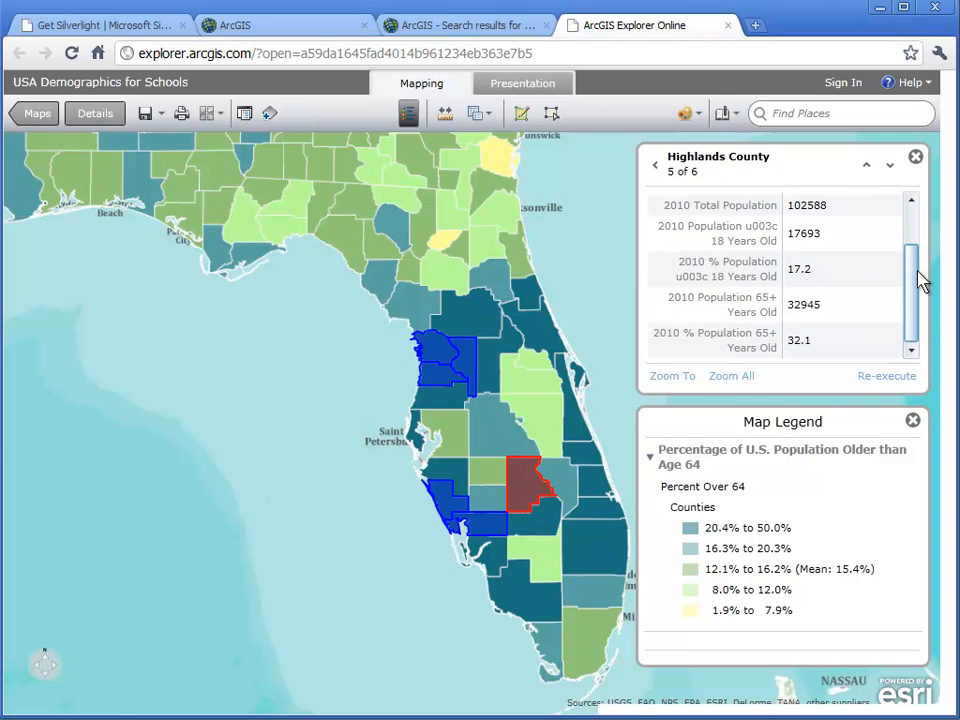
left_click(890, 167)
left_click_drag(913, 225, 921, 270)
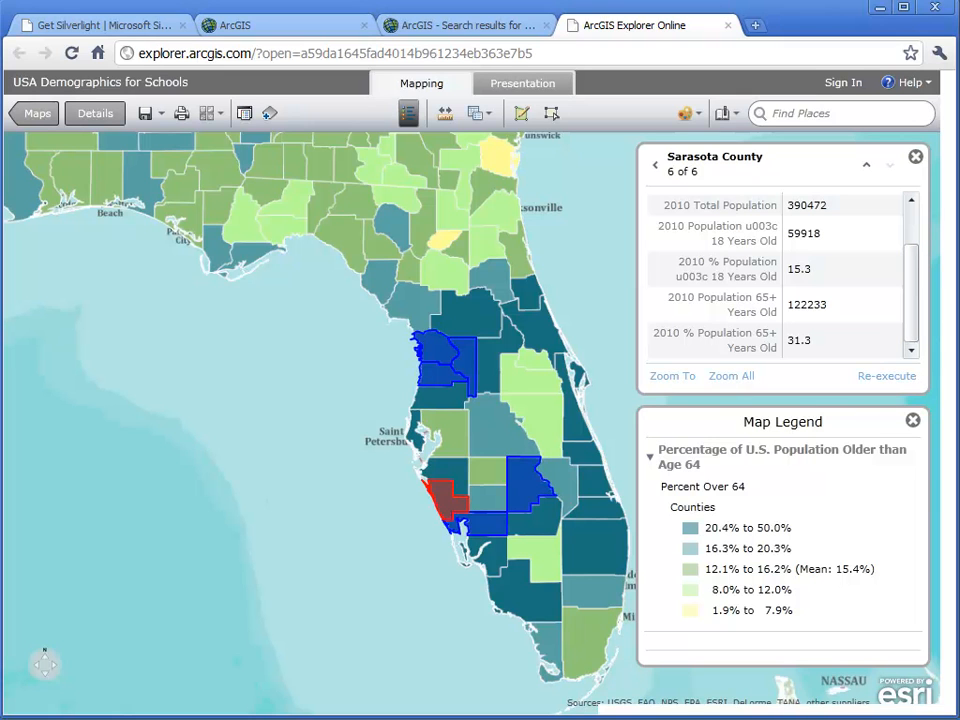
- Close the query results and reopen the map's layer list
left_click(915, 158)
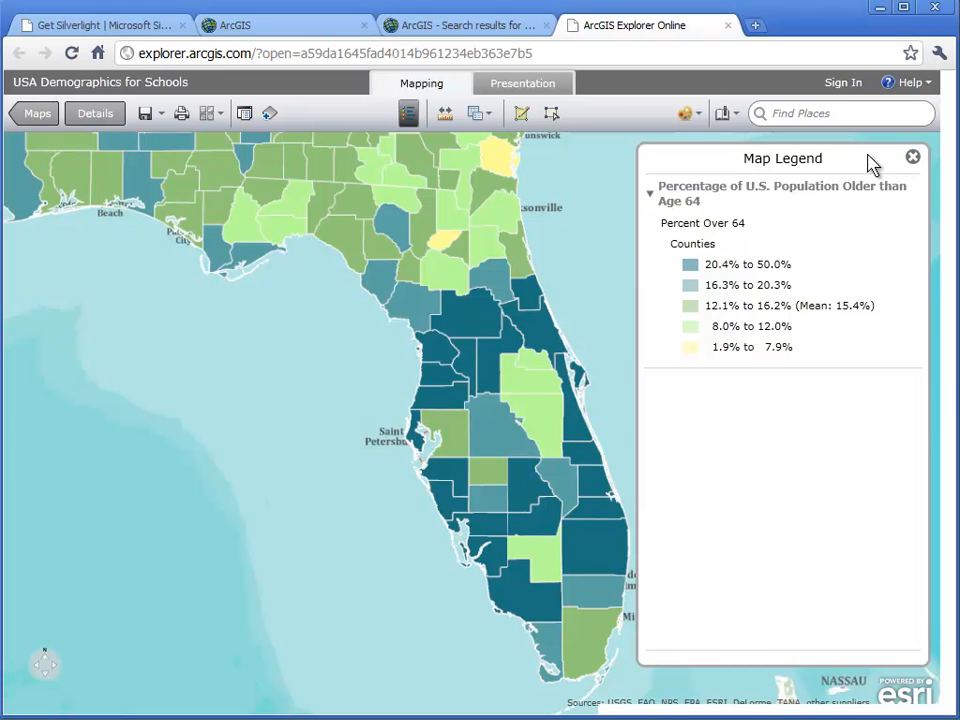
left_click(245, 115)
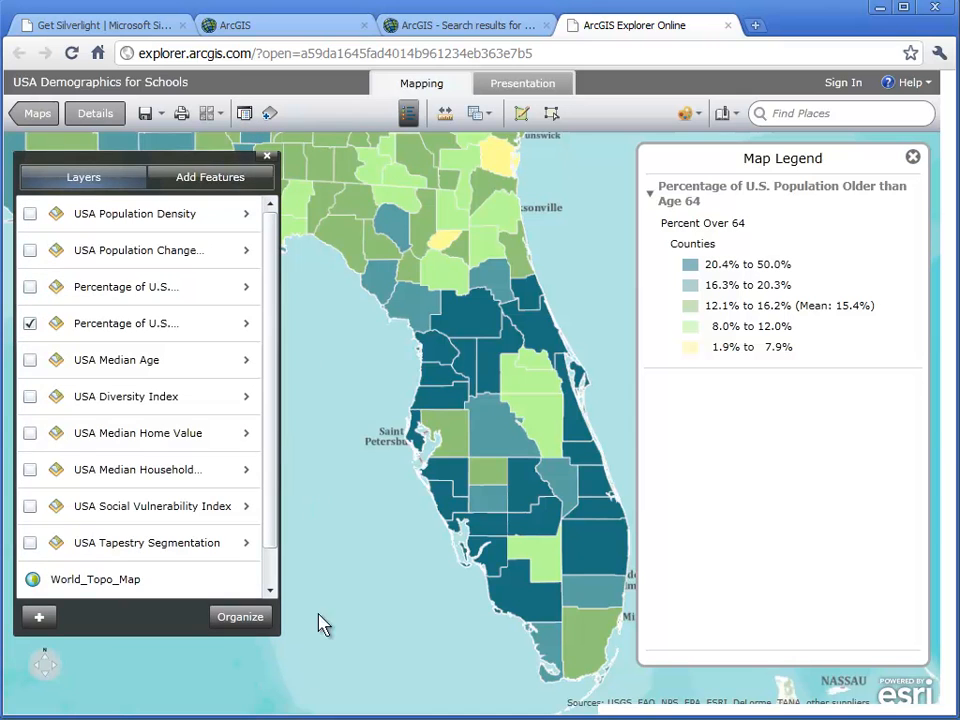
- Return the map to its full extent, hide the legend and frame the United States including Alaska
mouse_move(51, 690)
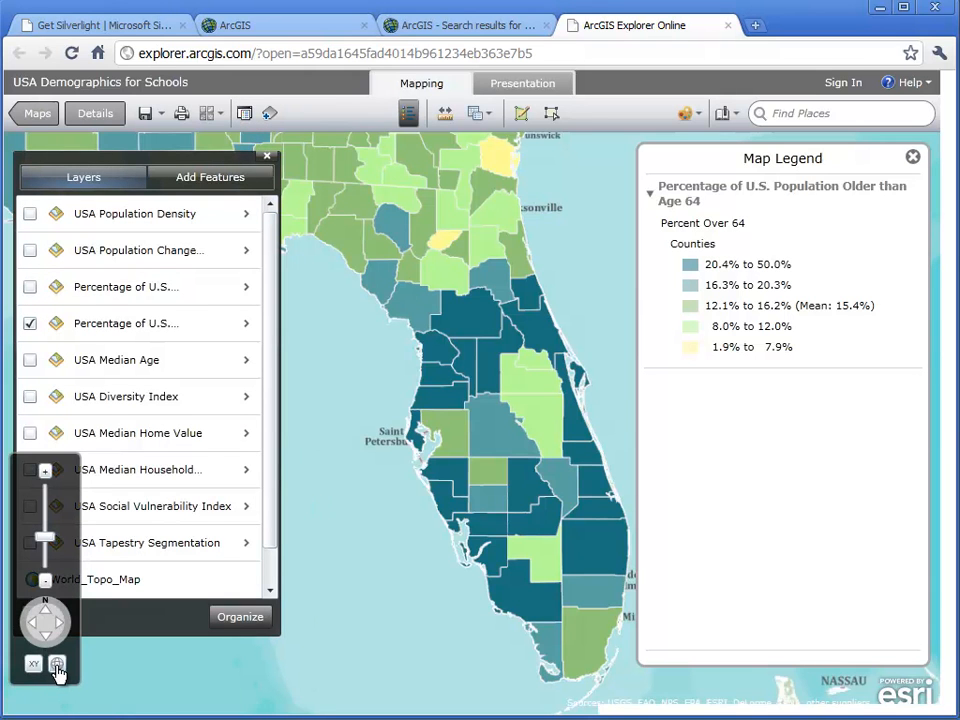
left_click(56, 666)
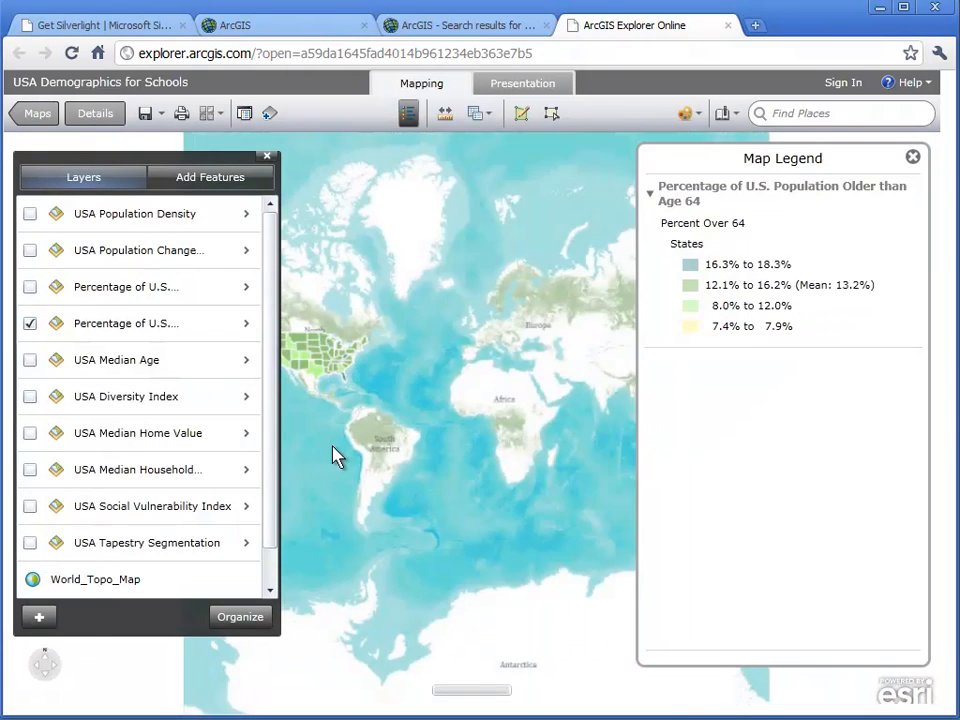
left_click_drag(329, 446, 491, 483)
scroll(475, 428, "up", 1)
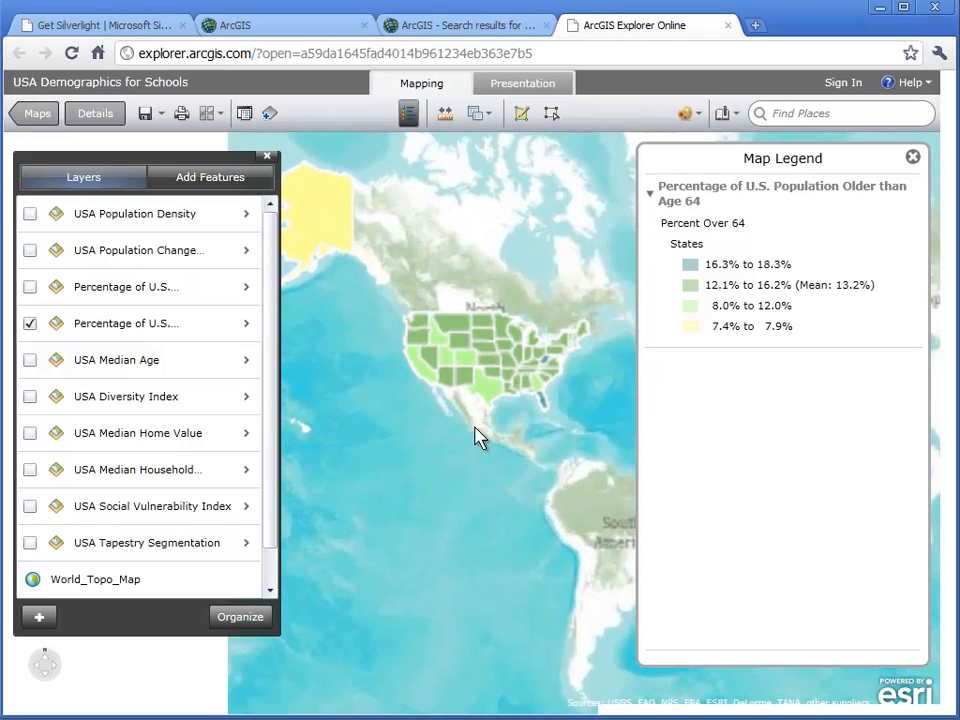
left_click_drag(439, 411, 480, 467)
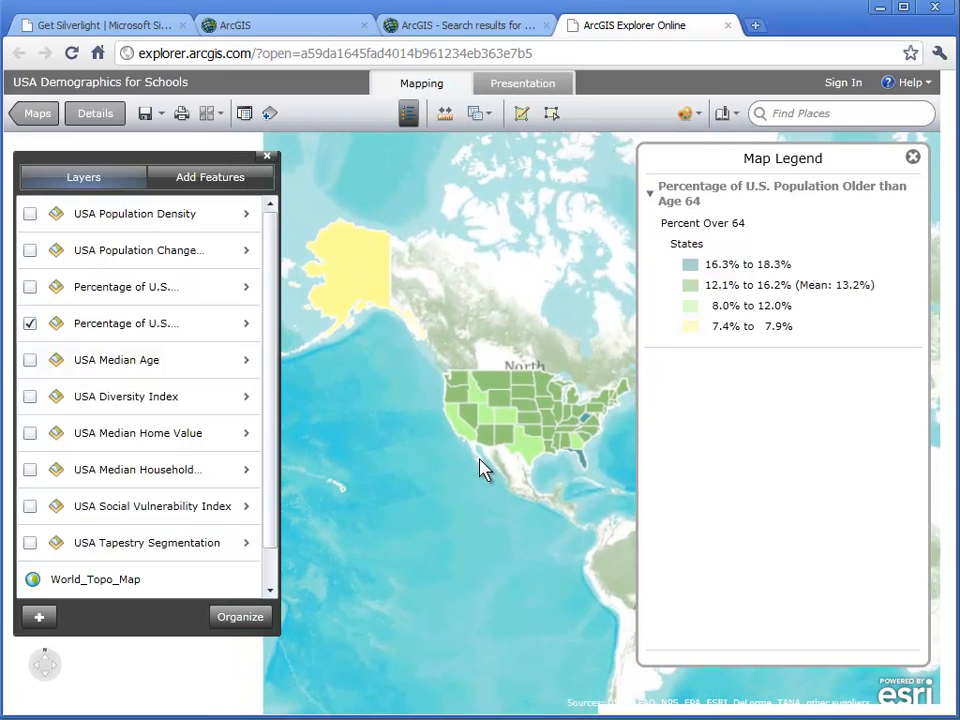
left_click(912, 157)
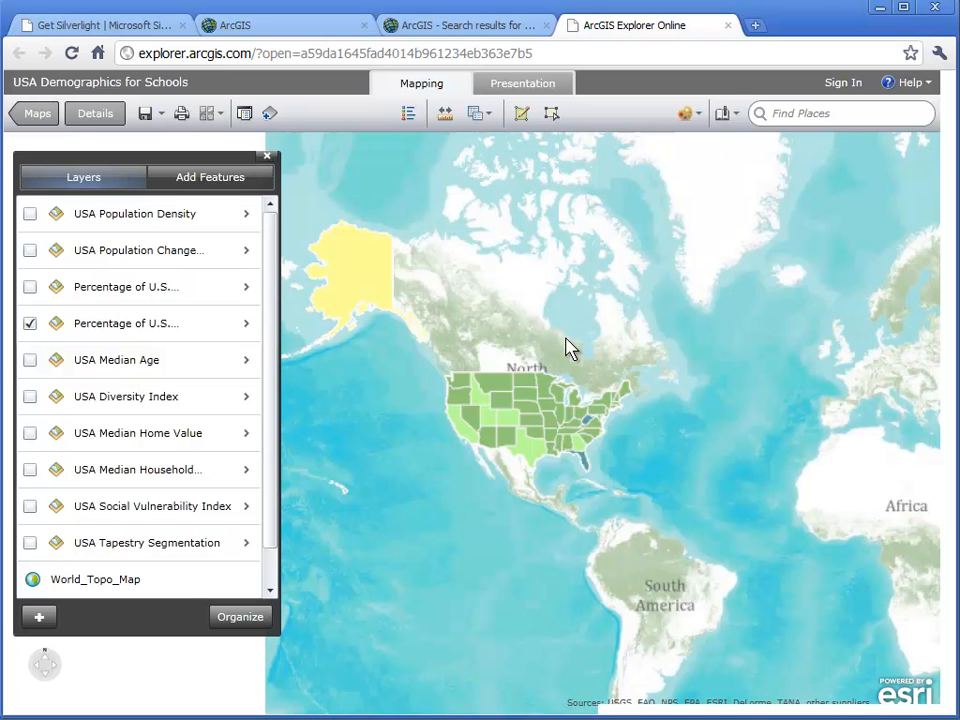
scroll(568, 347, "up", 1)
left_click_drag(686, 372, 789, 369)
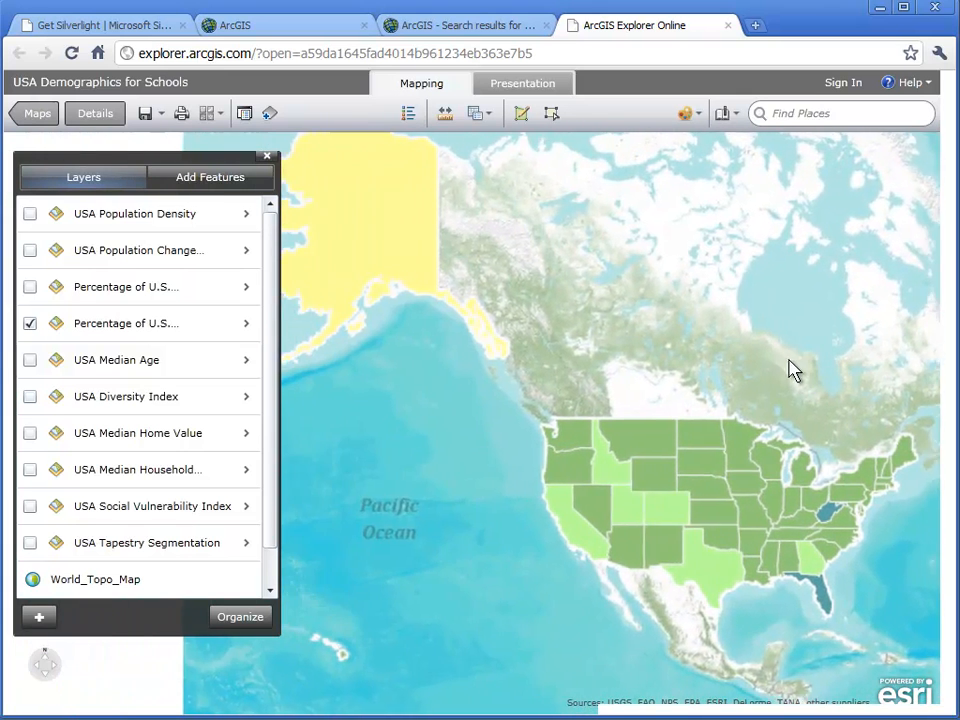